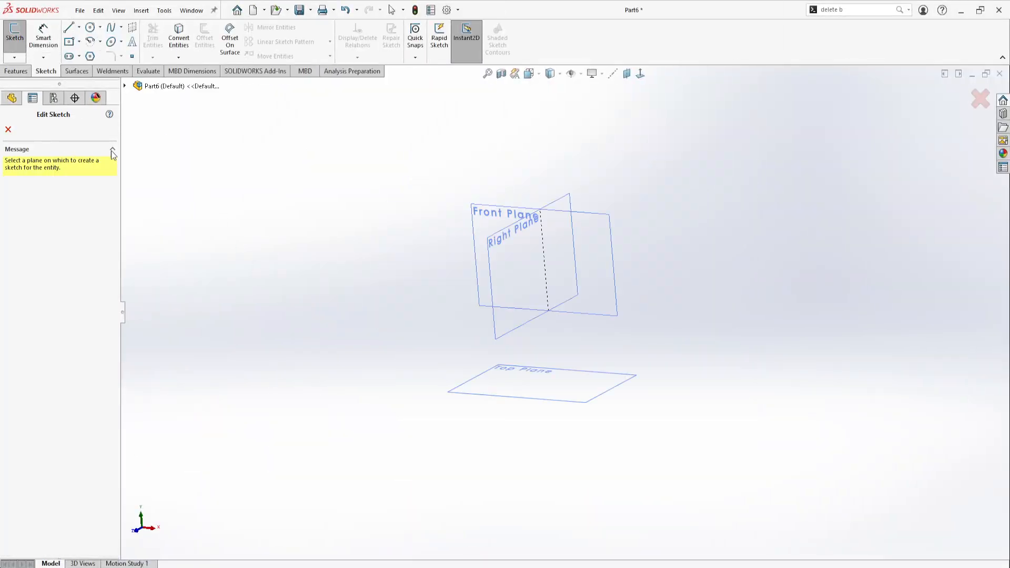
Step: Start a sketch on the Right Plane and draw the stepped outer edge from the origin, up about 2.17 in, then through alternating horizontal and vertical lines
left_click(509, 243)
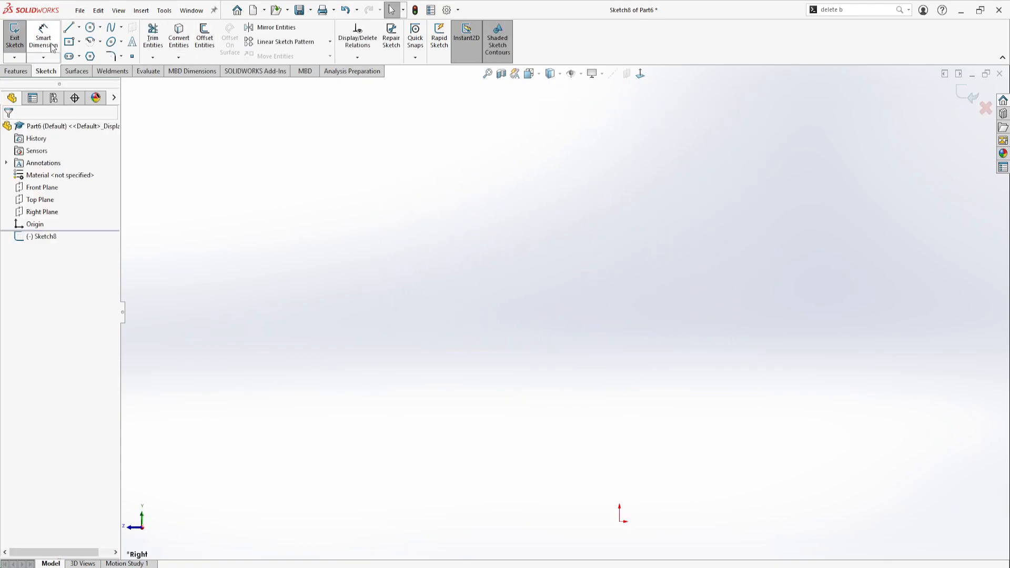
left_click(69, 28)
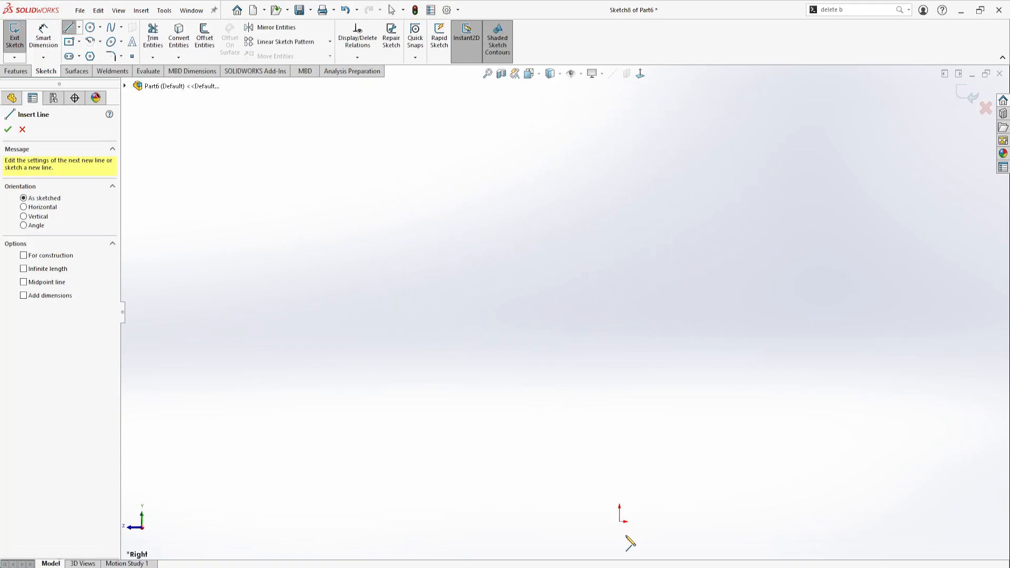
left_click(619, 522)
left_click(619, 394)
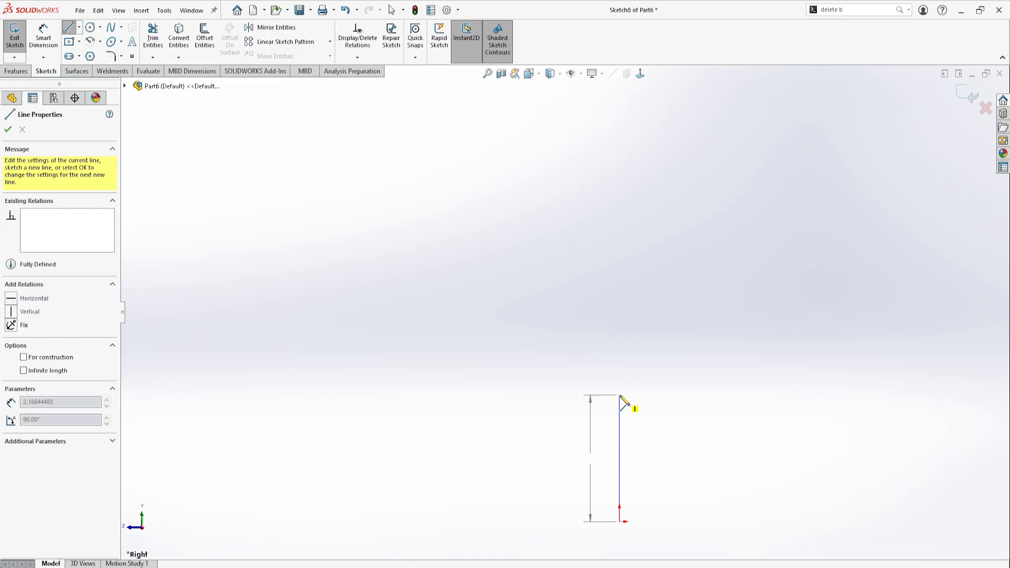
left_click(553, 395)
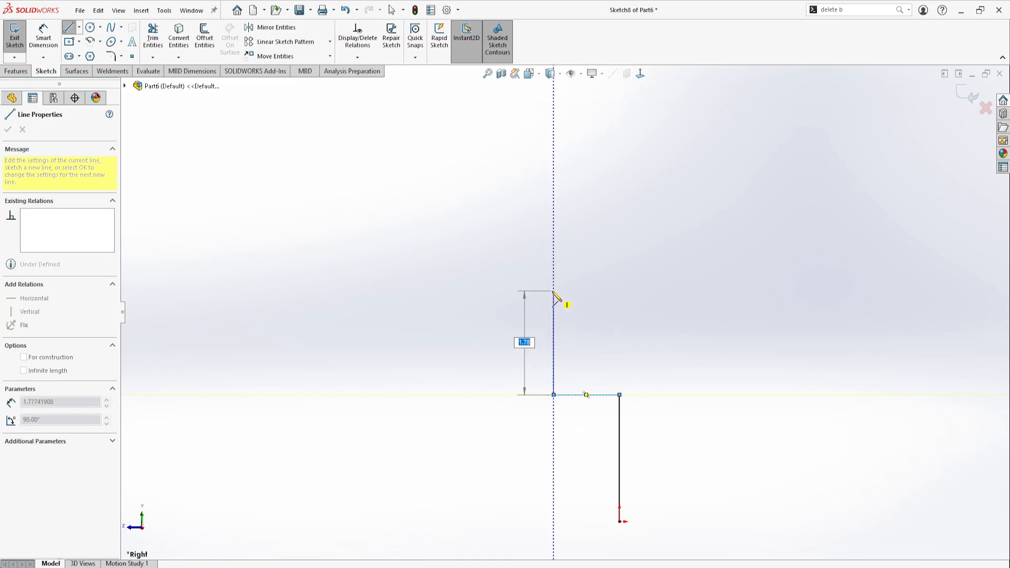
left_click(553, 290)
left_click(601, 290)
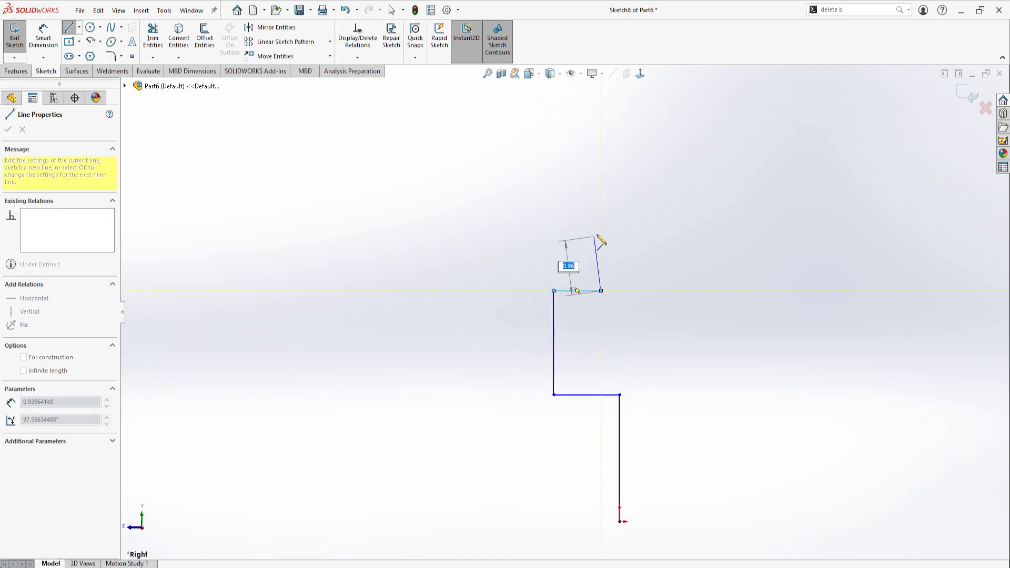
left_click(601, 231)
Step: Cap the upper end and draw the parallel stepped return edge back to the origin, closing the thin profile
left_click(614, 231)
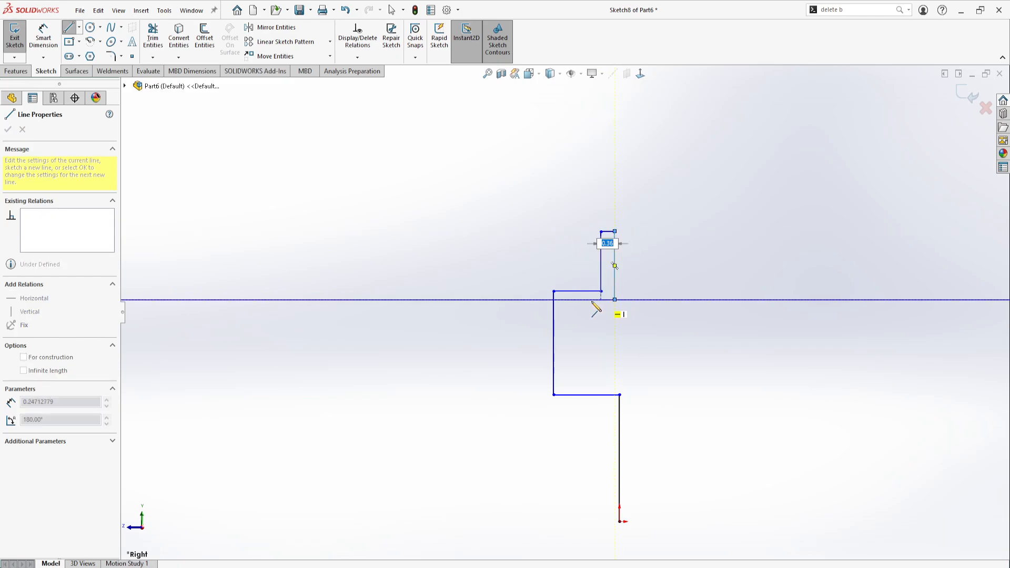
left_click(614, 300)
left_click(569, 299)
left_click(568, 385)
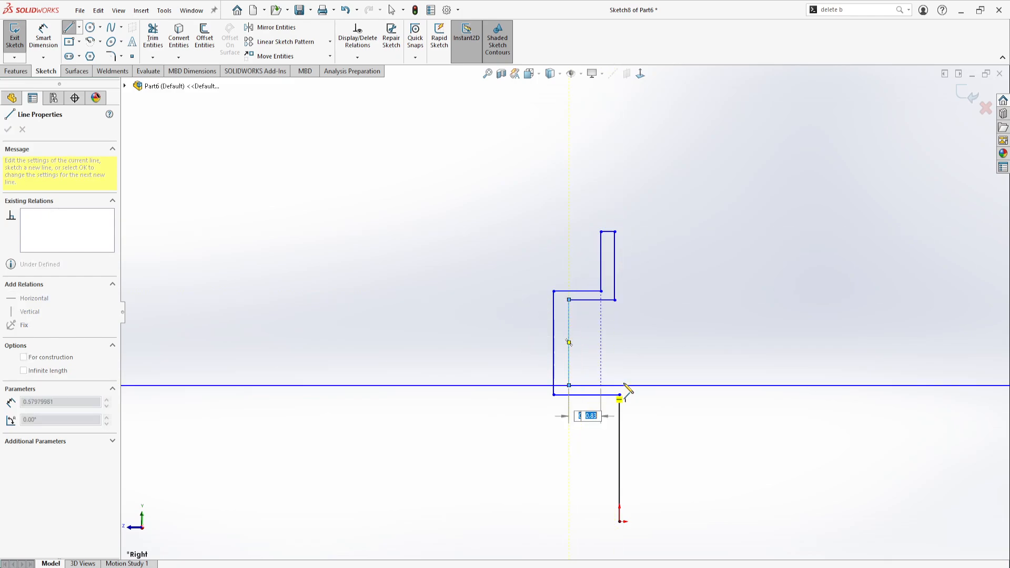
left_click(634, 385)
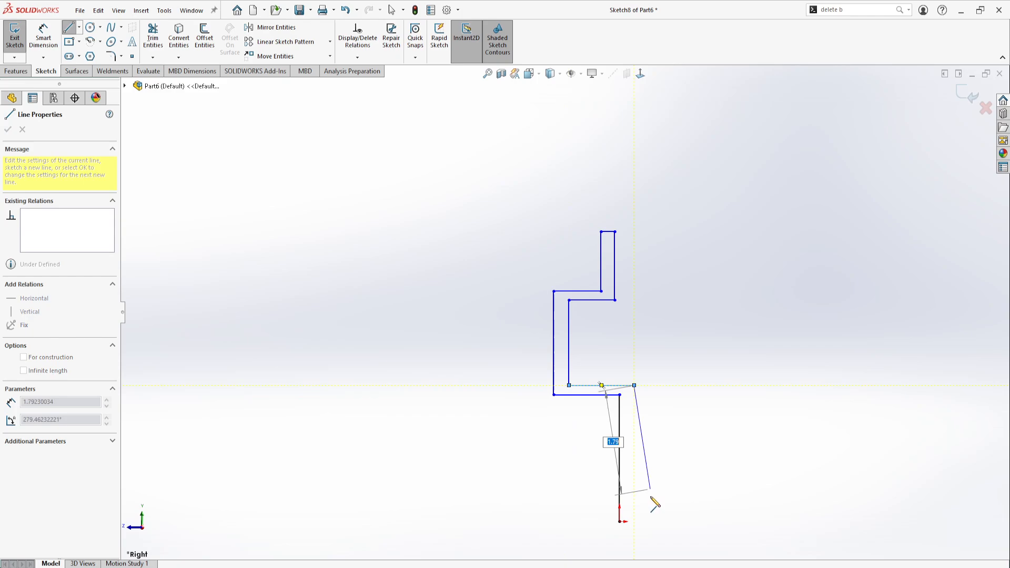
left_click(634, 521)
left_click(619, 522)
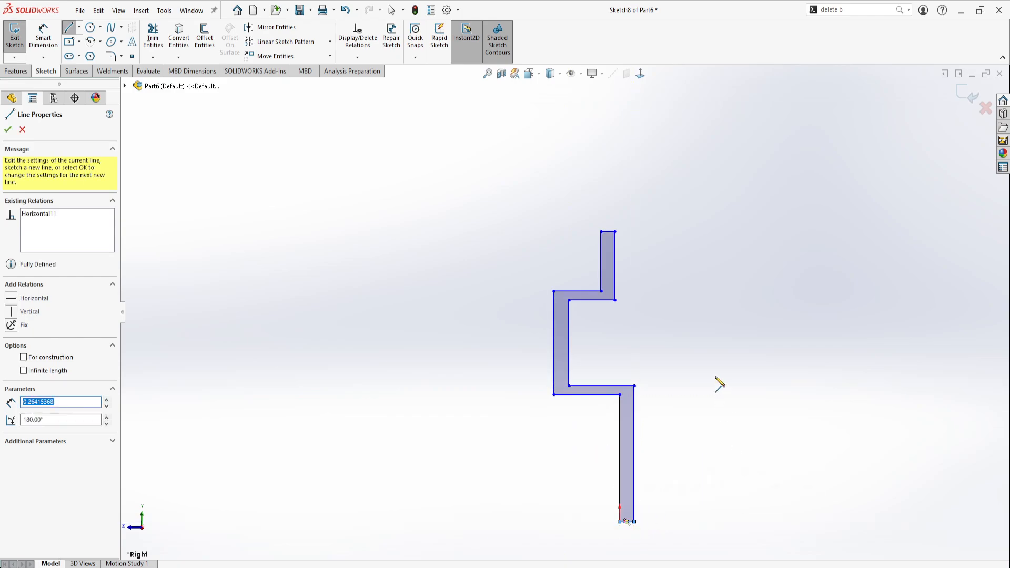
key("Escape")
Step: Draw a short vertical centerline across the upper horizontal leg, starting at the inside corner below the upper vertical leg
scroll(668, 479, "up", 3)
scroll(655, 463, "down", 2)
scroll(559, 215, "down", 3)
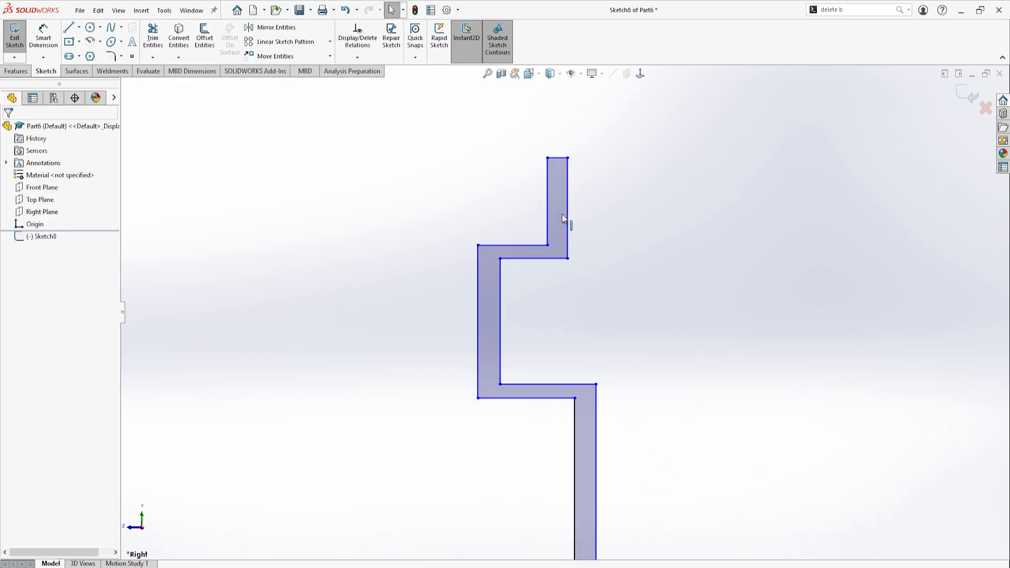
left_click(78, 28)
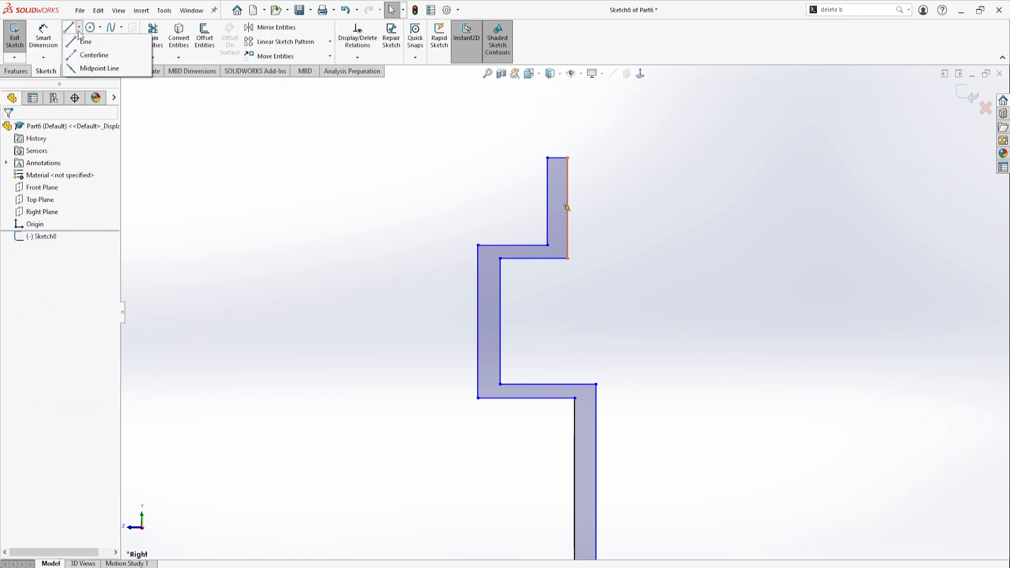
left_click(93, 54)
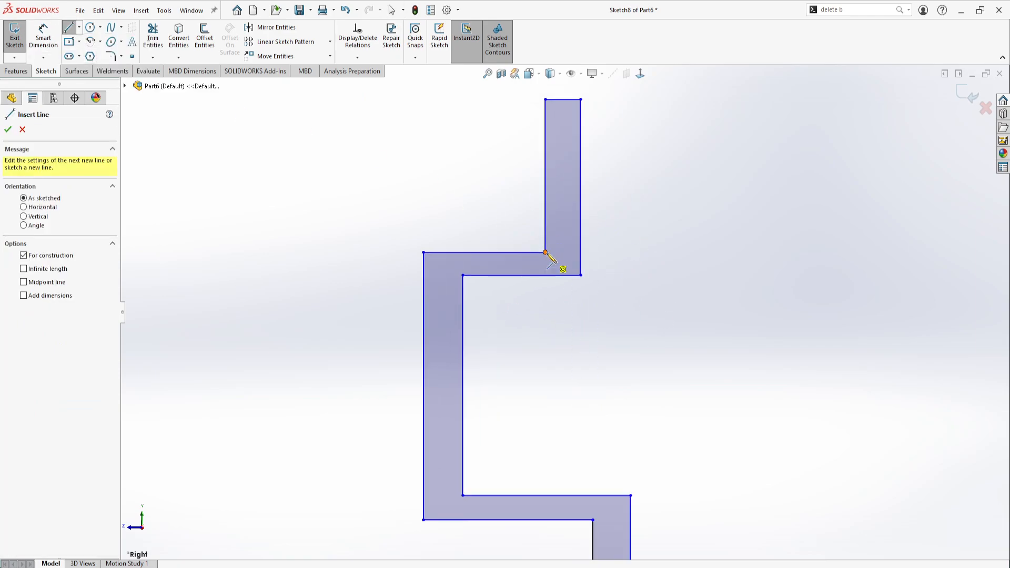
scroll(552, 263, "down", 3)
scroll(573, 252, "up", 2)
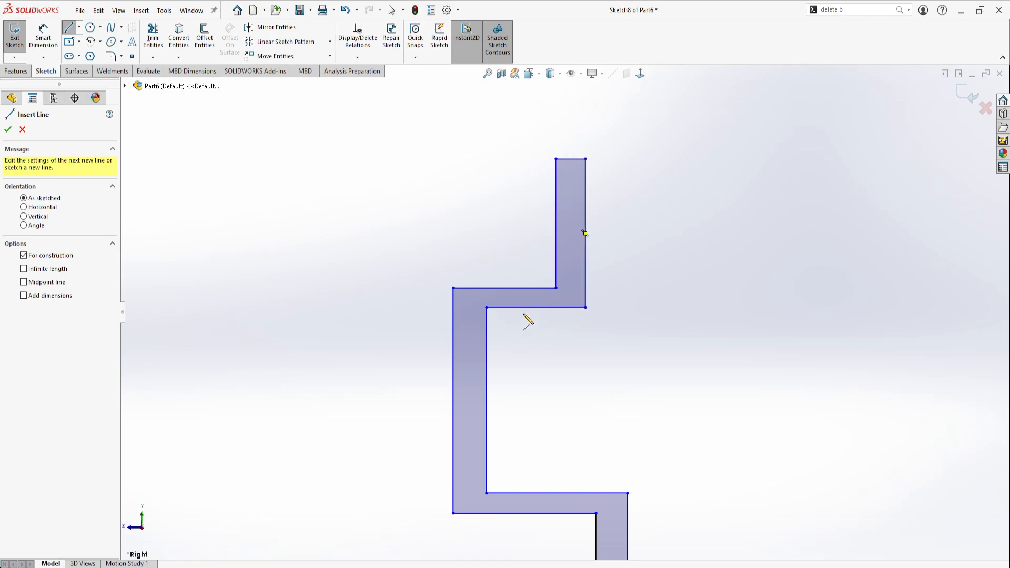
left_click(556, 287)
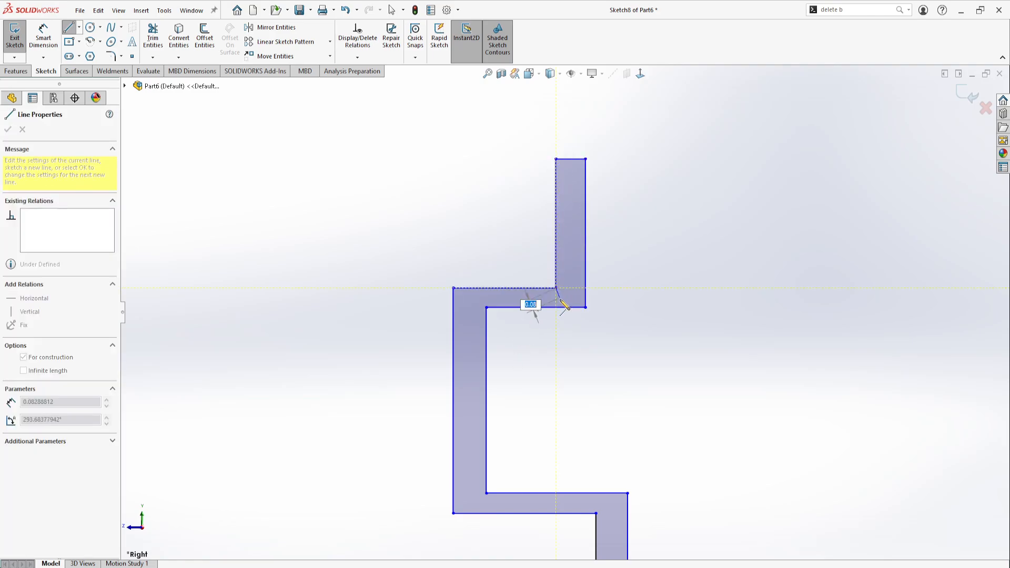
left_click(556, 308)
double_click(510, 318)
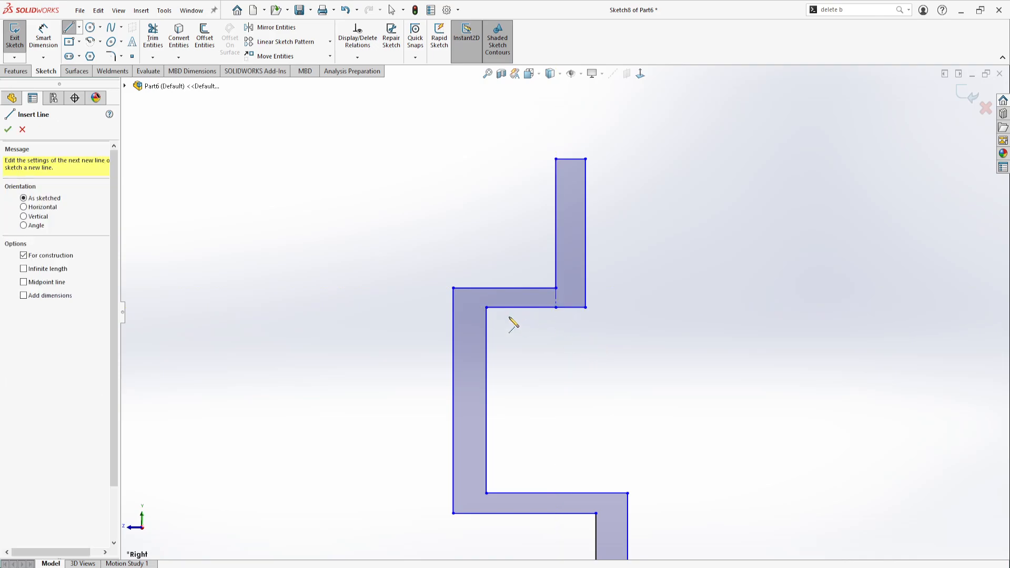
Step: Add a horizontal centerline across the middle vertical leg's upper end and a vertical centerline across the lower horizontal leg at its inner corner
left_click(486, 308)
left_click(453, 307)
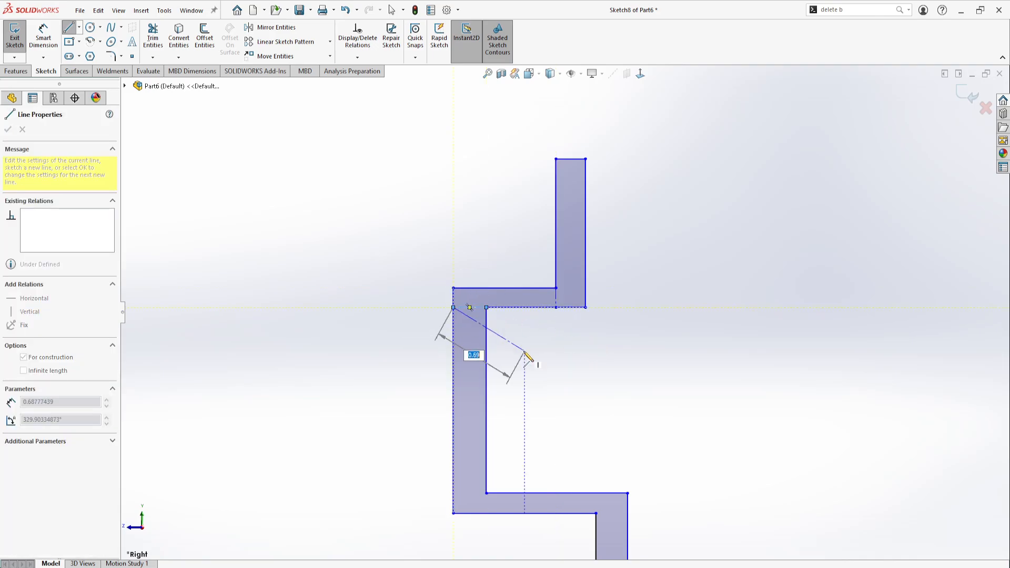
double_click(493, 449)
left_click(486, 513)
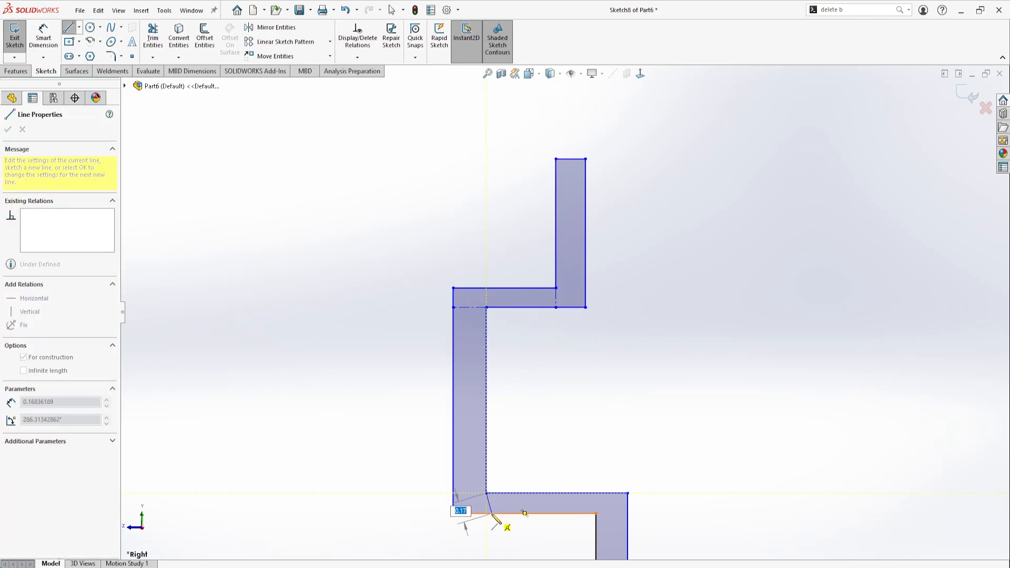
key("Escape")
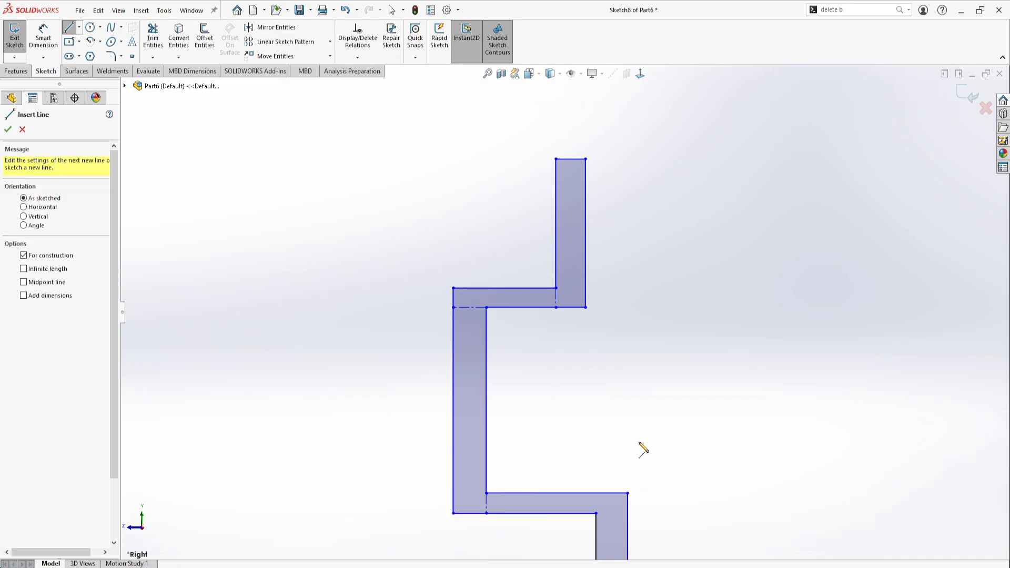
key("Escape")
Step: Make the profile's top edge, the three short centerlines and the bottom edge equal in length
left_click(570, 159)
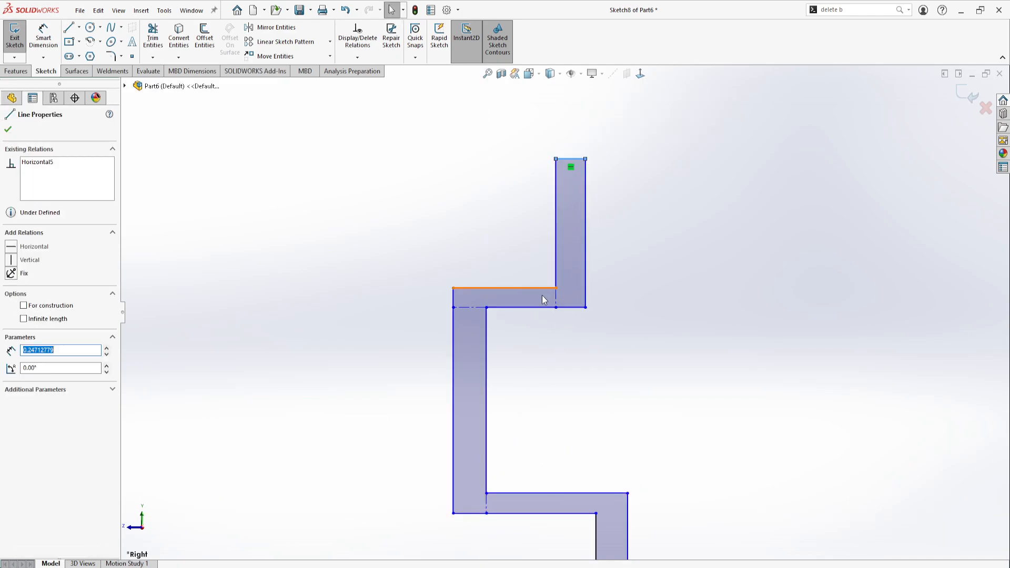
left_click(557, 298, "ctrl")
left_click(471, 307, "ctrl")
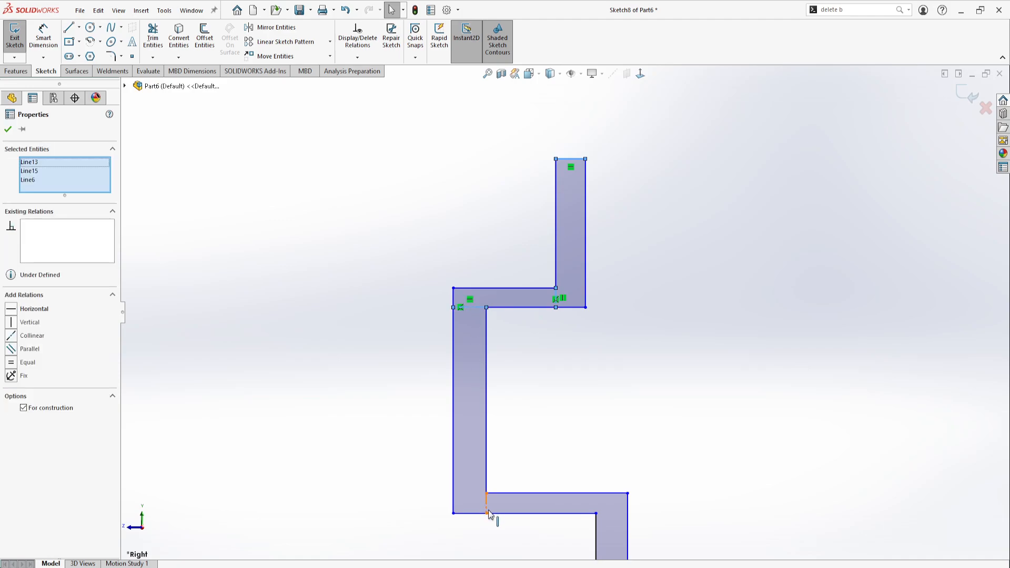
left_click(487, 506, "ctrl")
scroll(521, 502, "up", 6)
scroll(597, 490, "down", 4)
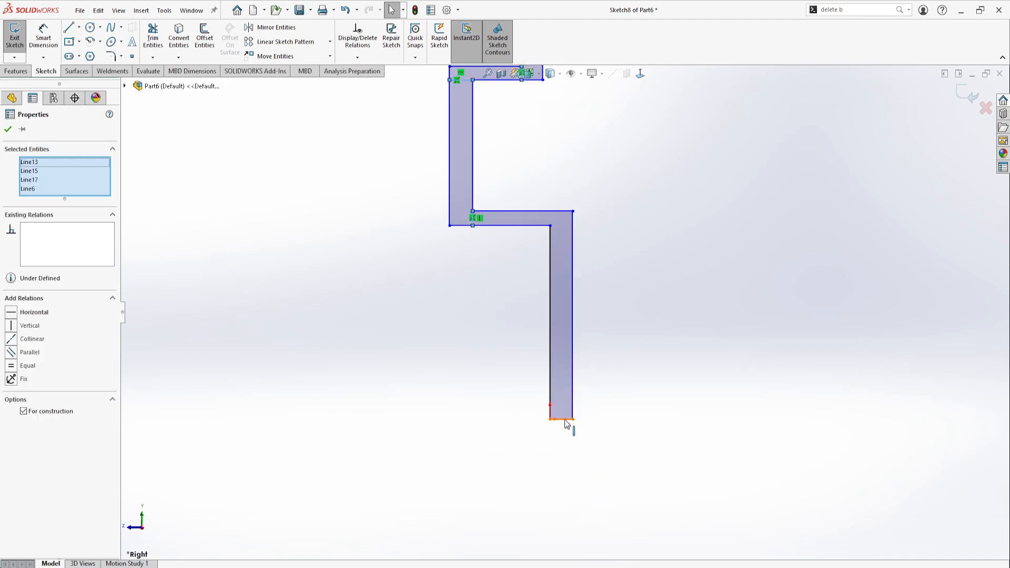
left_click(565, 419, "ctrl")
left_click(660, 371)
scroll(570, 255, "up", 6)
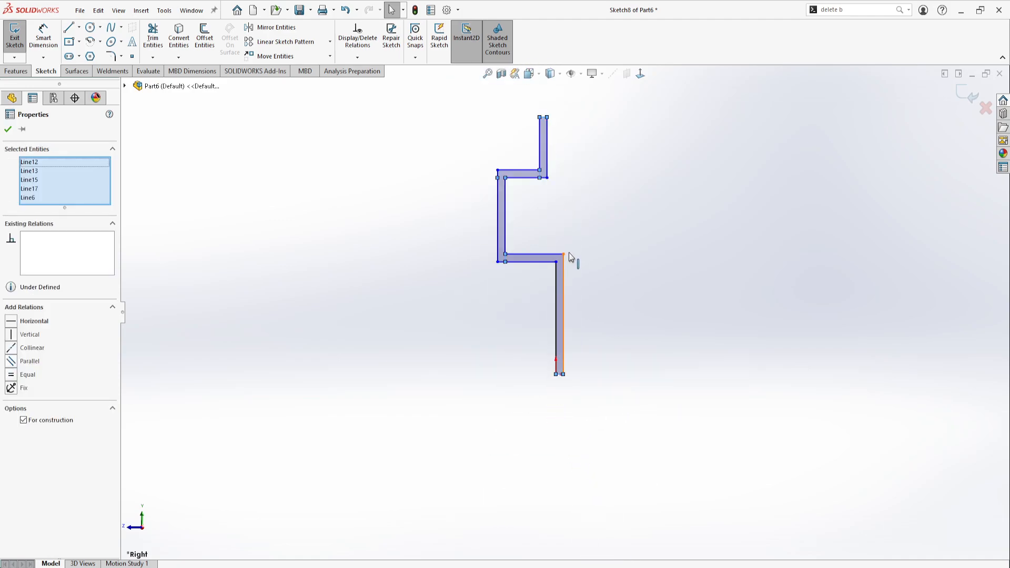
scroll(568, 245, "down", 5)
scroll(569, 243, "down", 2)
scroll(566, 315, "up", 3)
left_click(565, 345)
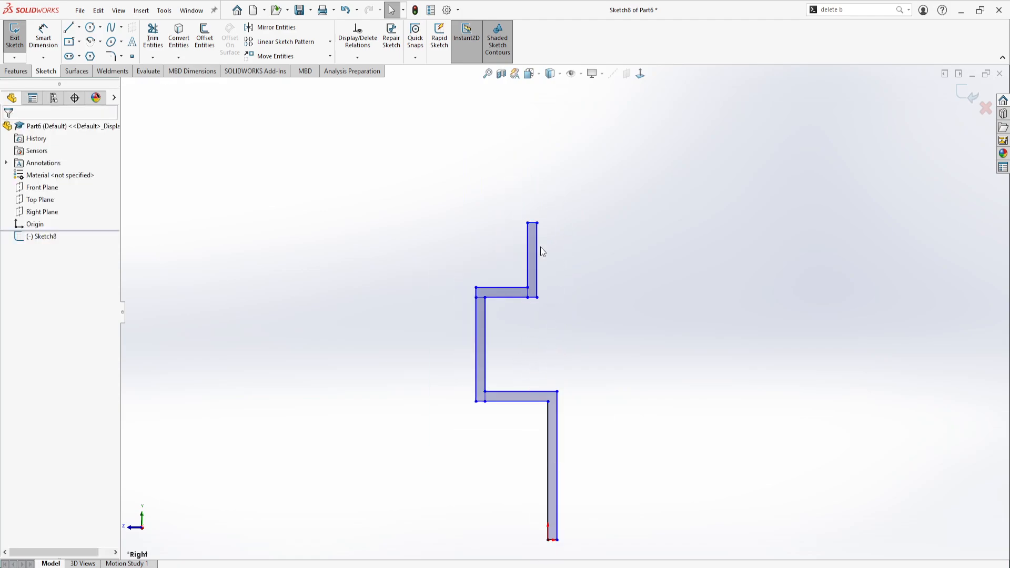
Step: Dimension the profile's top edge to 0.25 in to set the wall thickness
left_click(43, 36)
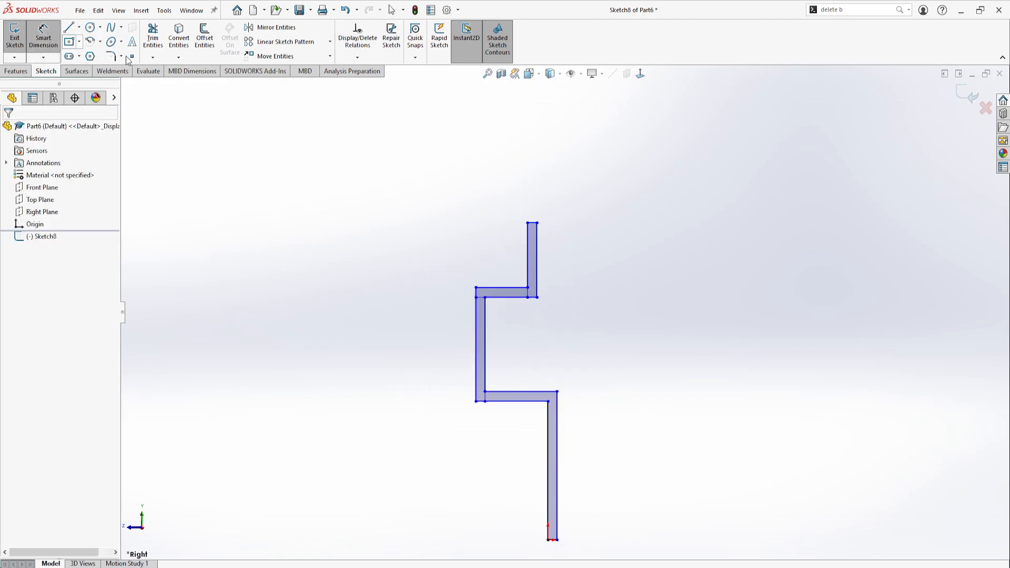
scroll(528, 210, "down", 5)
left_click(610, 379)
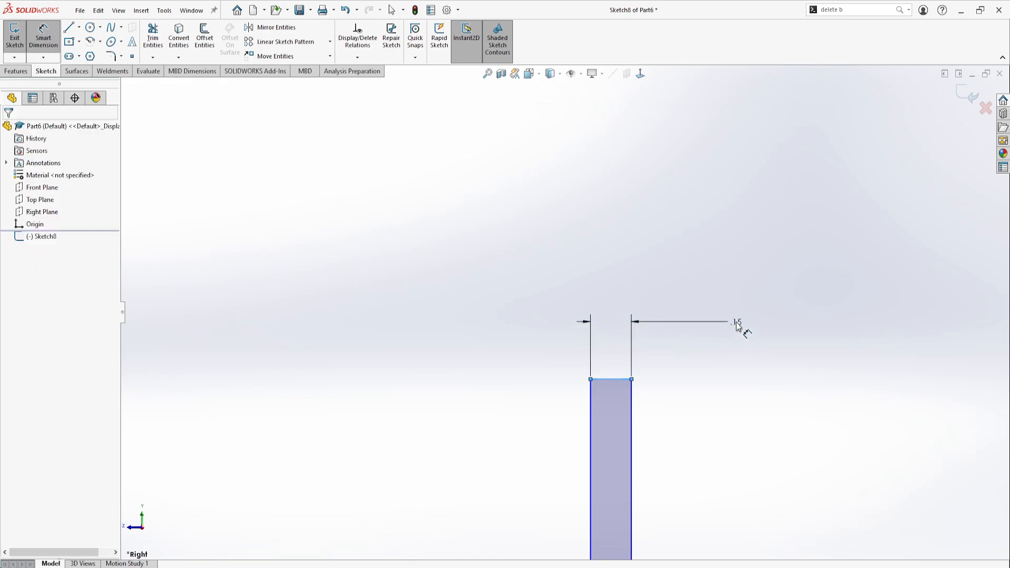
left_click(736, 324)
type(".25")
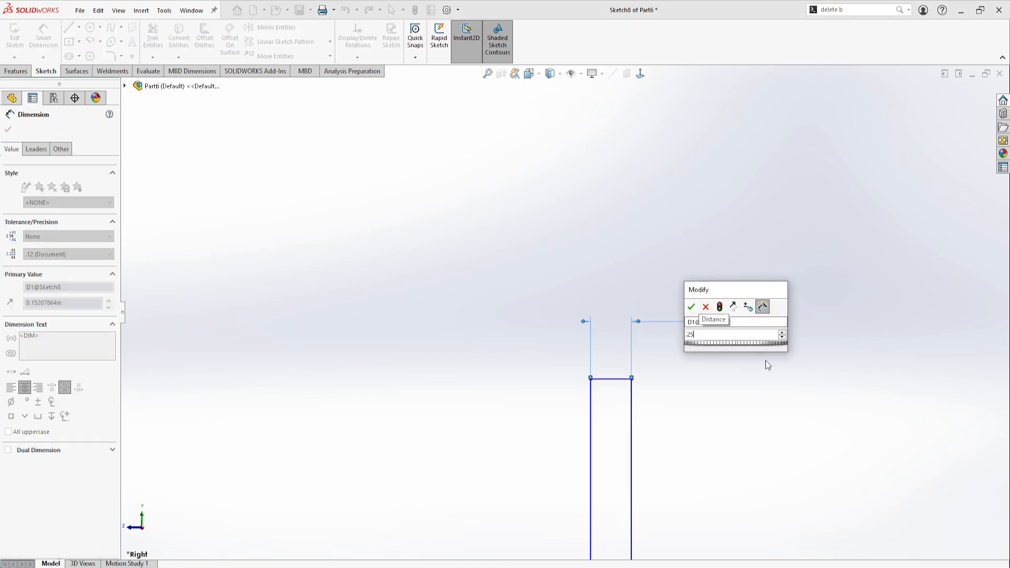
key("Return")
scroll(678, 400, "up", 3)
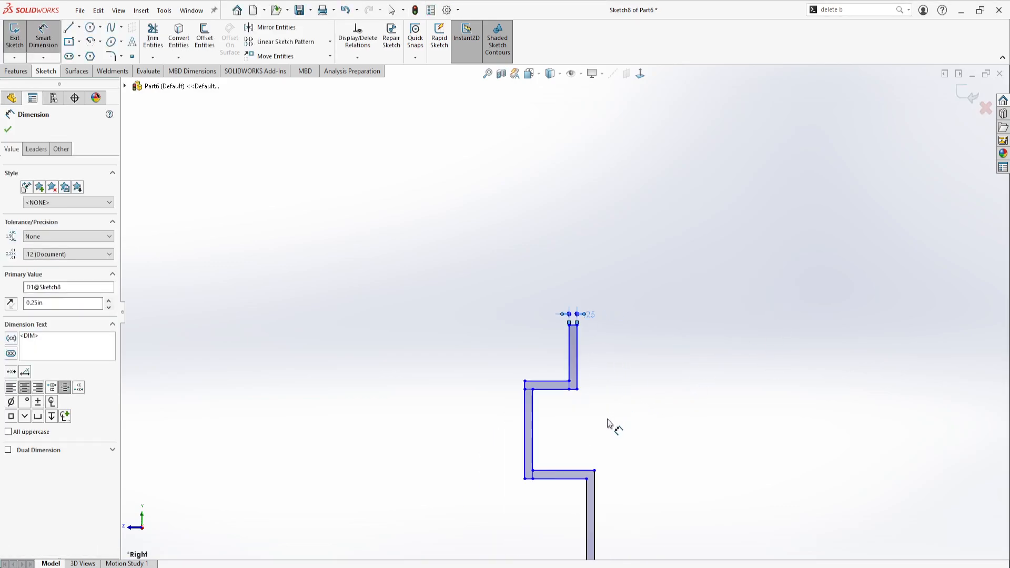
key("f")
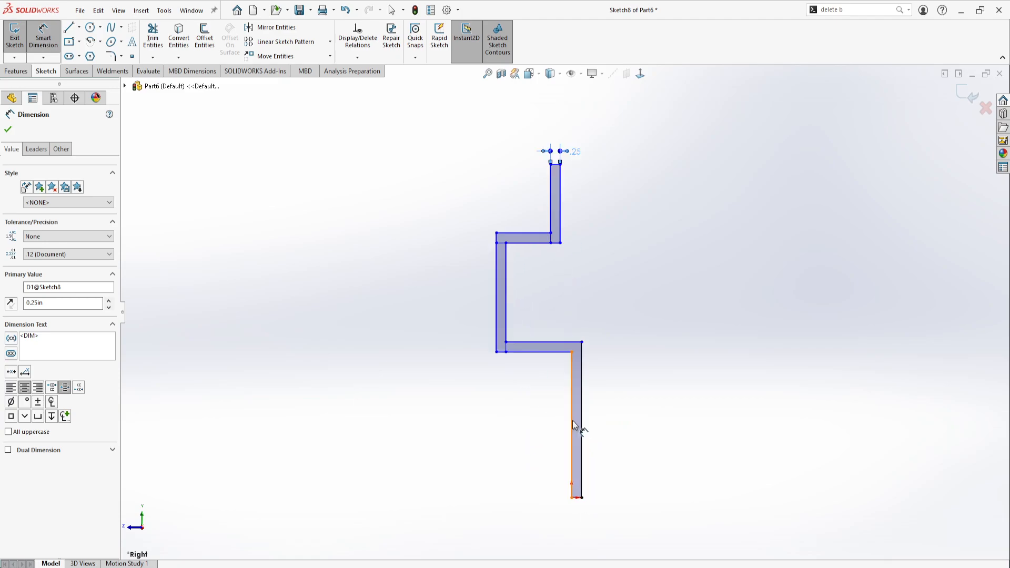
Step: Dimension the overall height between the profile's top and bottom edges to 10 in
left_click(557, 165)
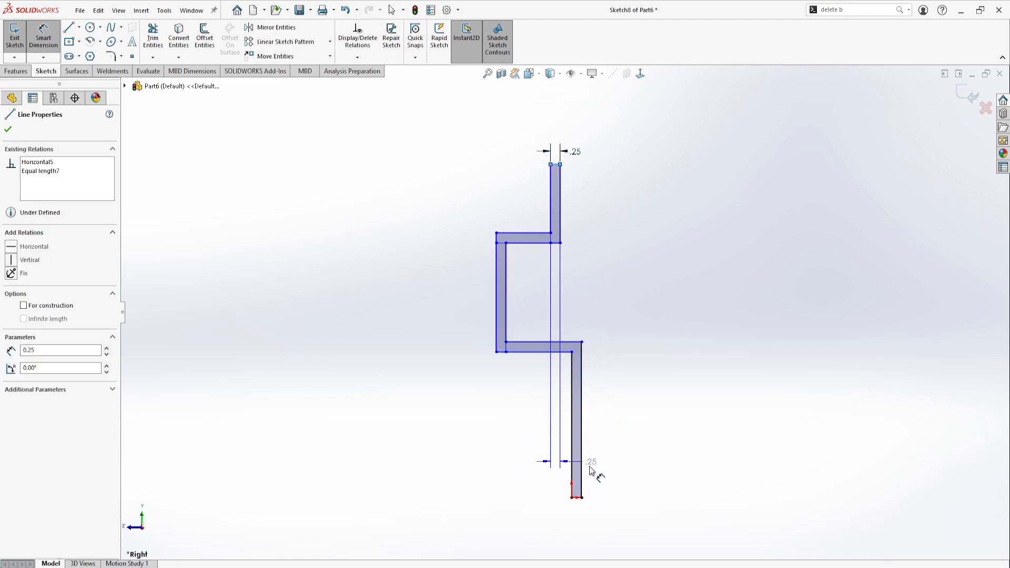
left_click(576, 500)
left_click(443, 340)
type("10")
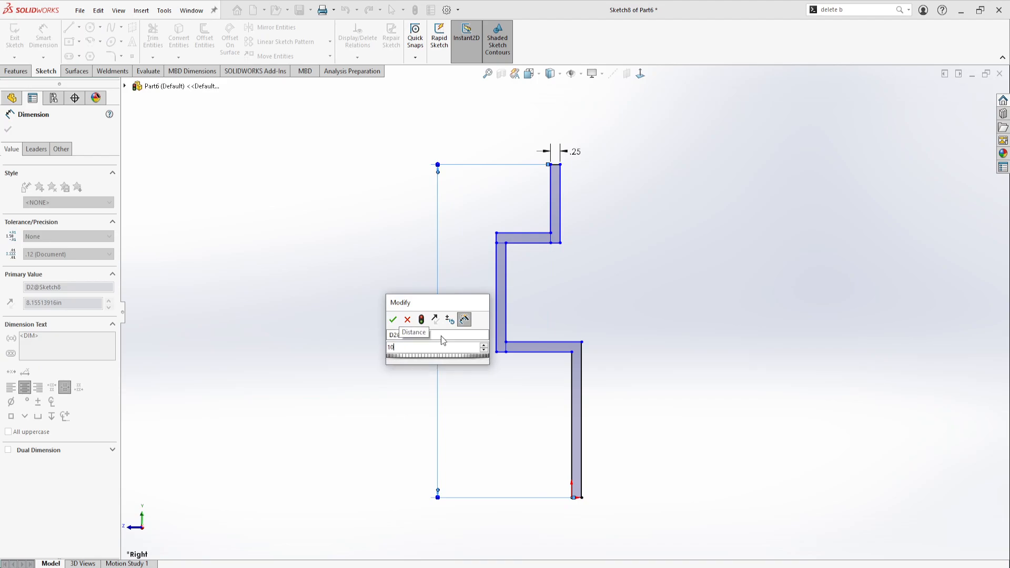
key("Return")
key("f")
key("Escape")
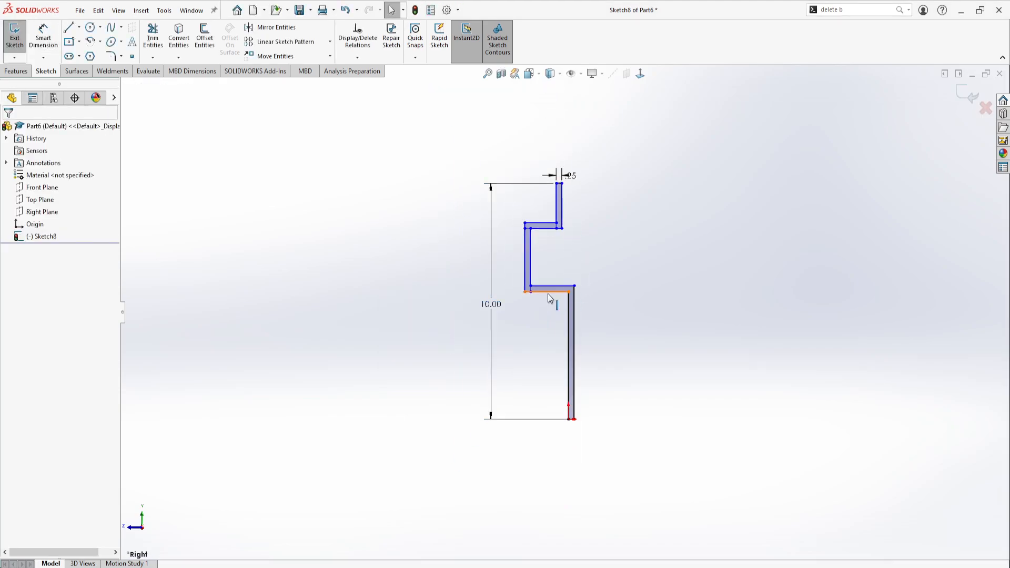
Step: Move the lower horizontal leg downward, and dimension the middle vertical leg's outer edge to 4 in
left_click_drag(548, 294, 511, 304)
left_click(44, 38)
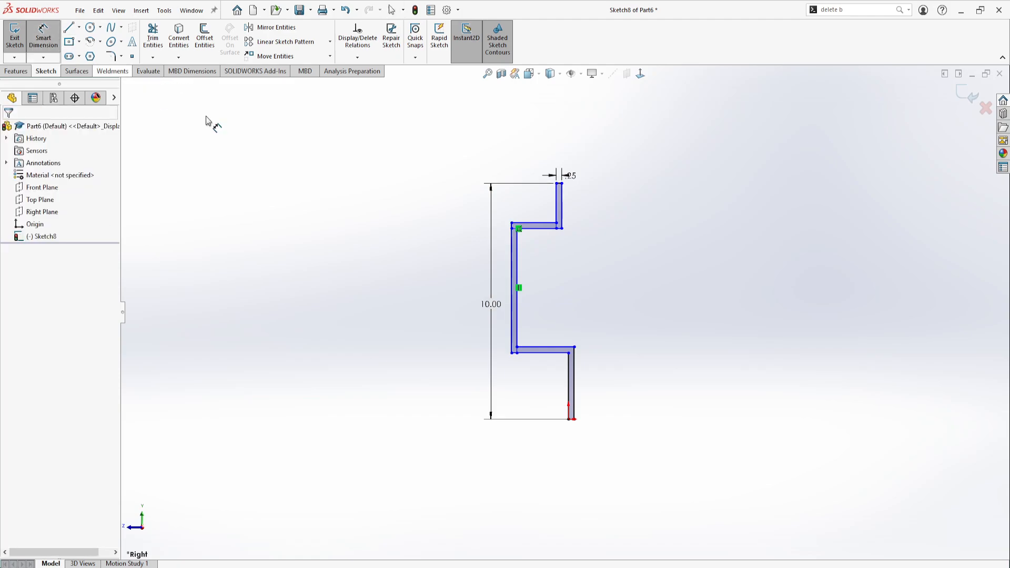
left_click(510, 272)
left_click(500, 270)
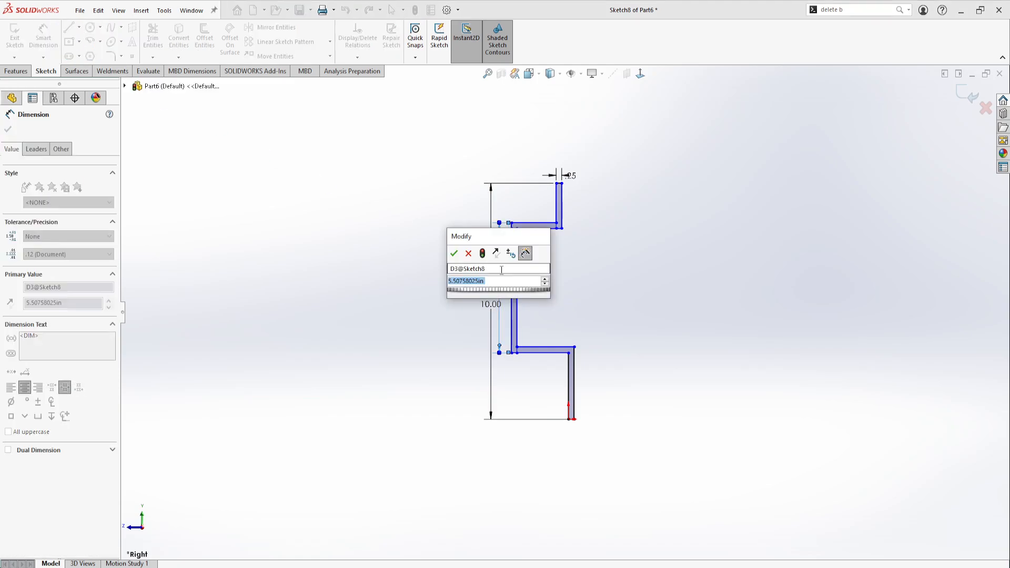
type("4")
key("Return")
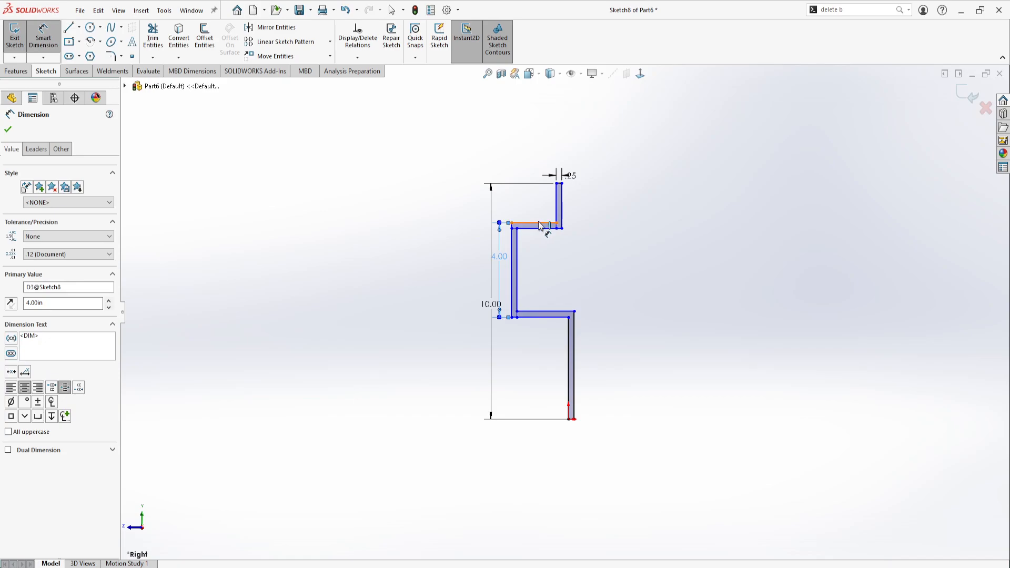
Step: Dimension the horizontal distance between the middle leg's outer edge and the upper leg's far vertical edge to 1.5 in
left_click(513, 242)
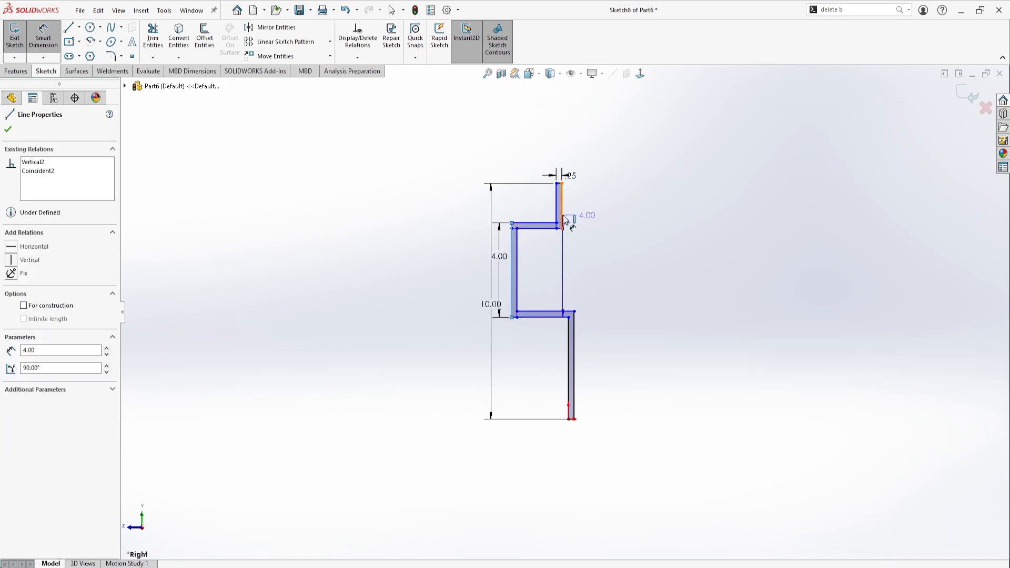
left_click(561, 207)
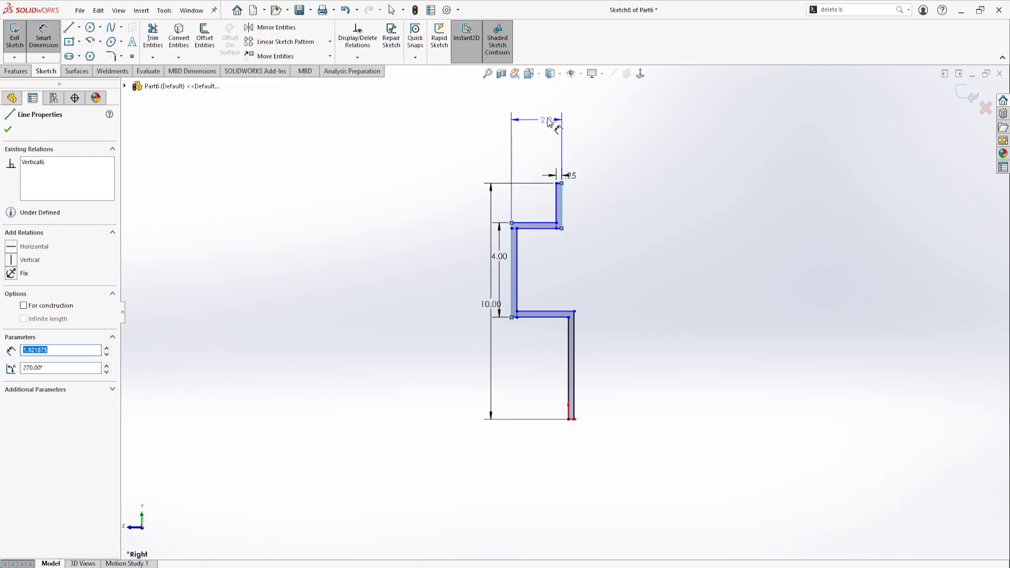
left_click(538, 147)
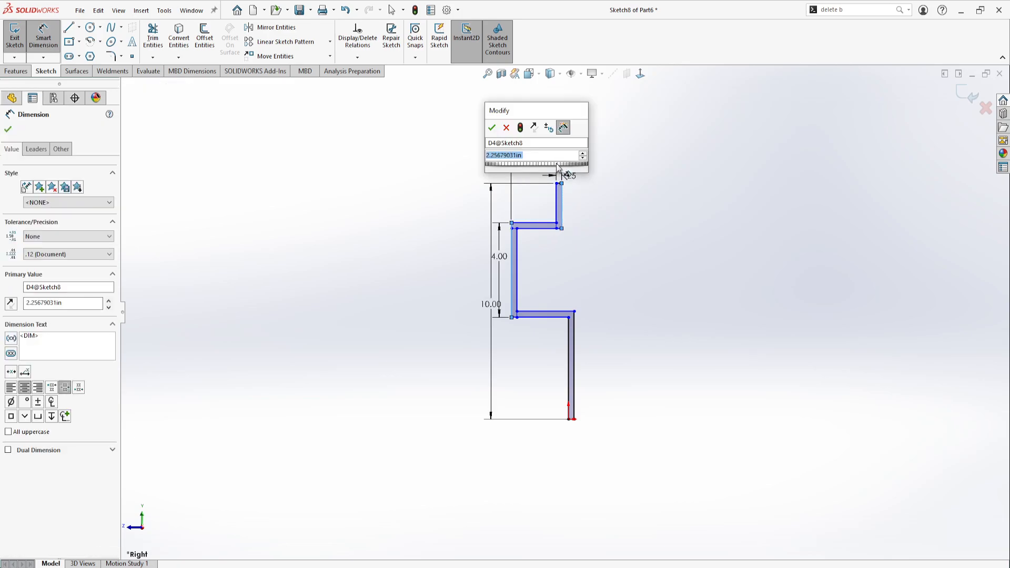
type("1.5")
key("Return")
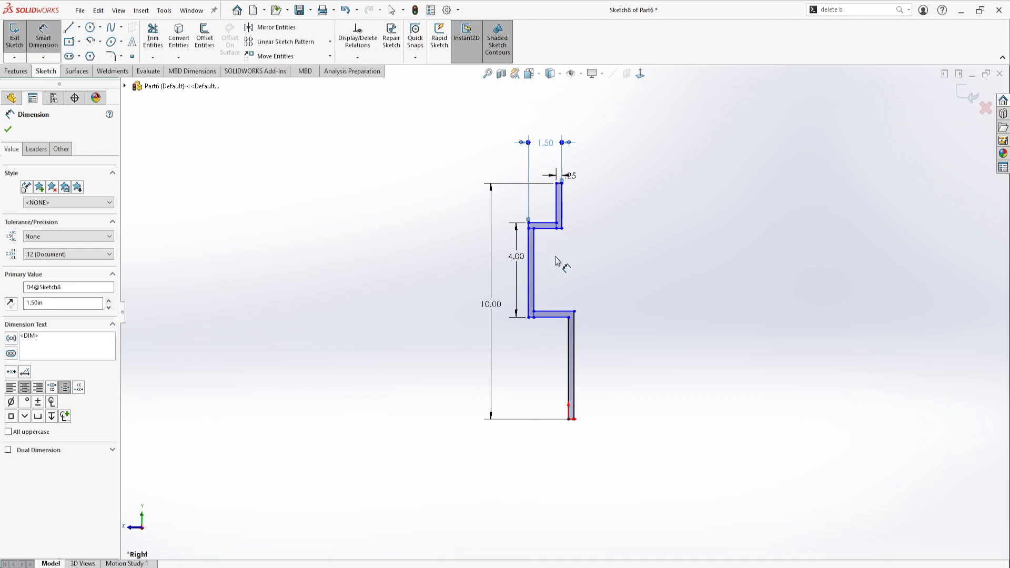
key("Escape")
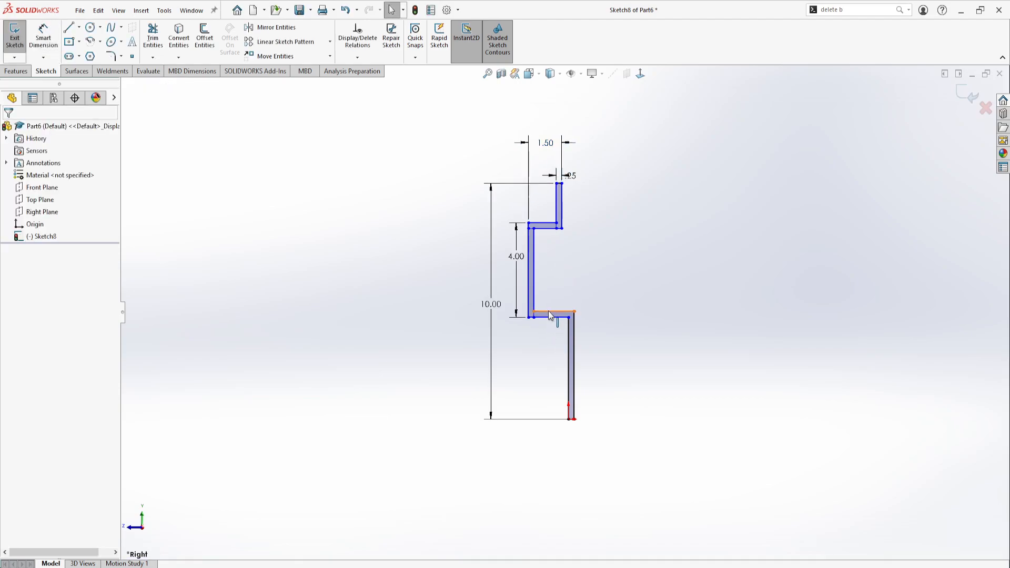
Step: Dimension the horizontal distance between the middle leg's outer edge and the lower leg's far vertical edge to 2.5 in
mouse_move(528, 311)
left_mouse_down()
mouse_move(506, 315)
mouse_move(527, 318)
mouse_move(550, 296)
mouse_move(513, 304)
mouse_move(592, 318)
mouse_move(525, 318)
left_mouse_up()
scroll(560, 327, "down", 3)
scroll(538, 282, "up", 3)
scroll(555, 248, "down", 2)
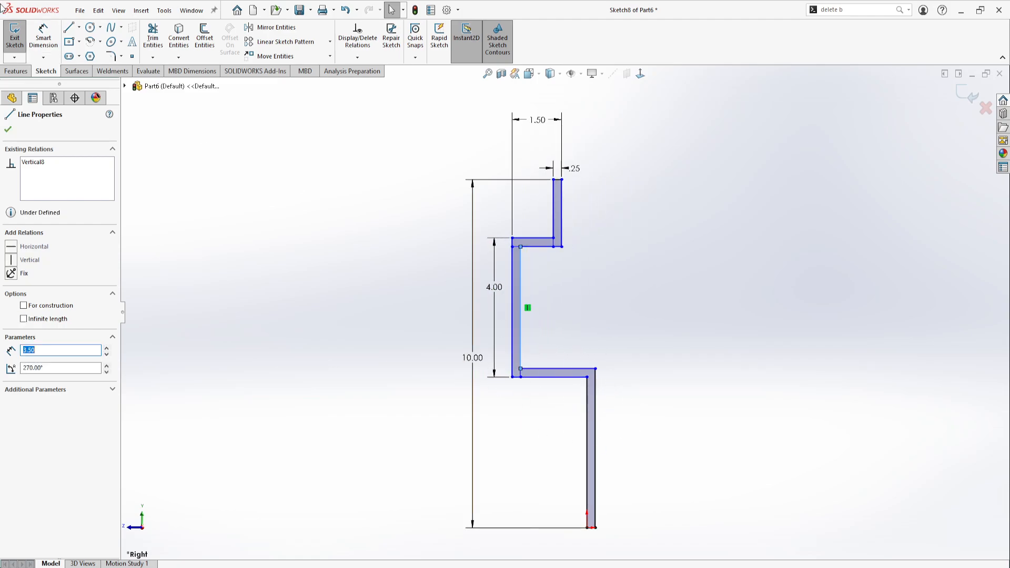
left_click(44, 37)
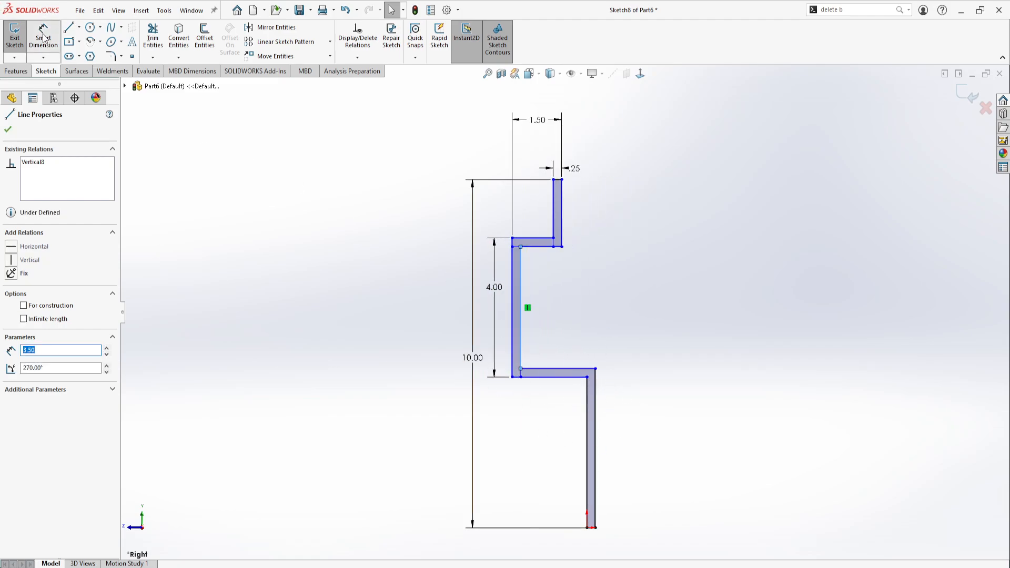
left_click(521, 349)
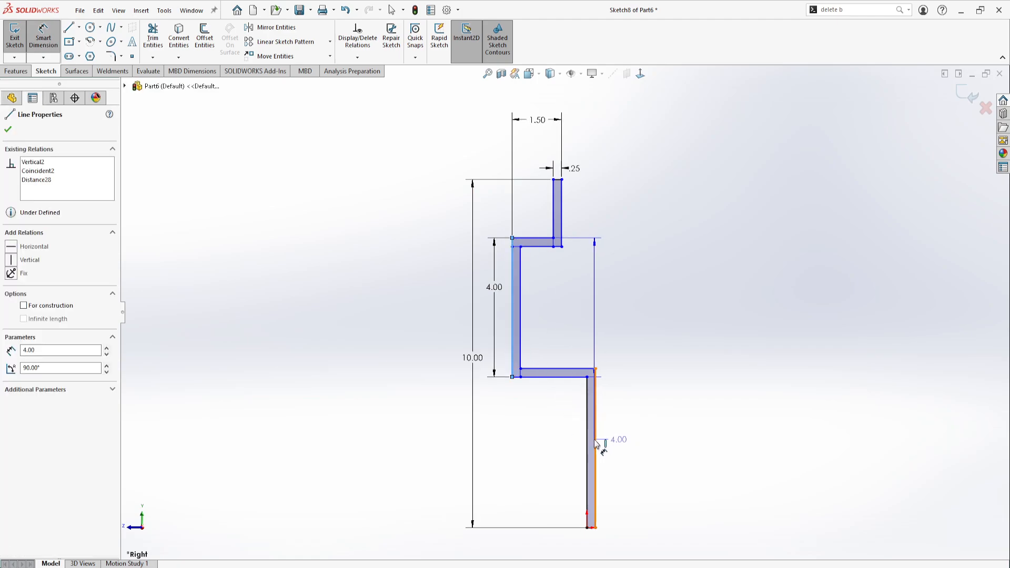
left_click(596, 444)
left_click(563, 548)
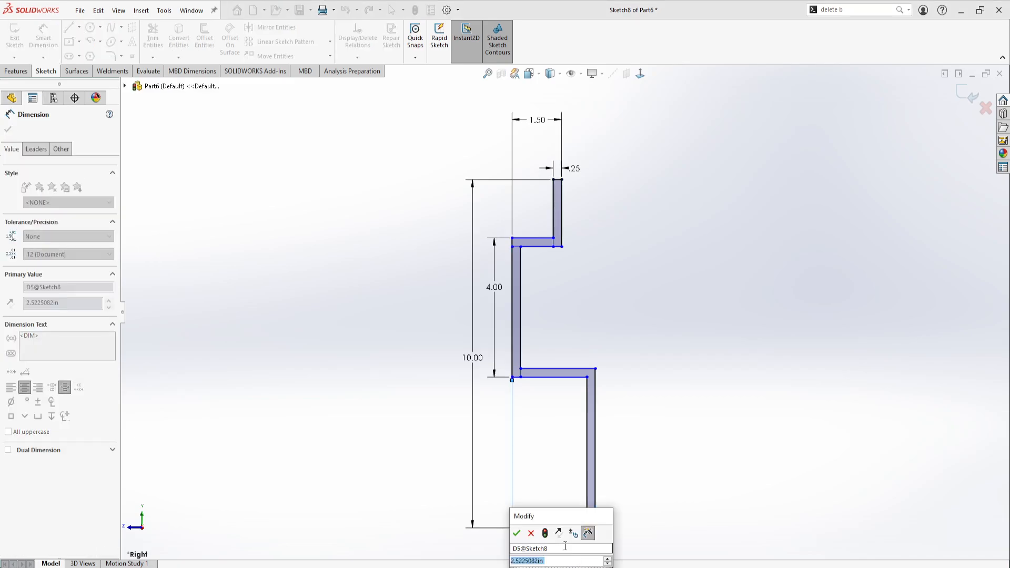
type("2.5")
key("Return")
scroll(605, 406, "up", 3)
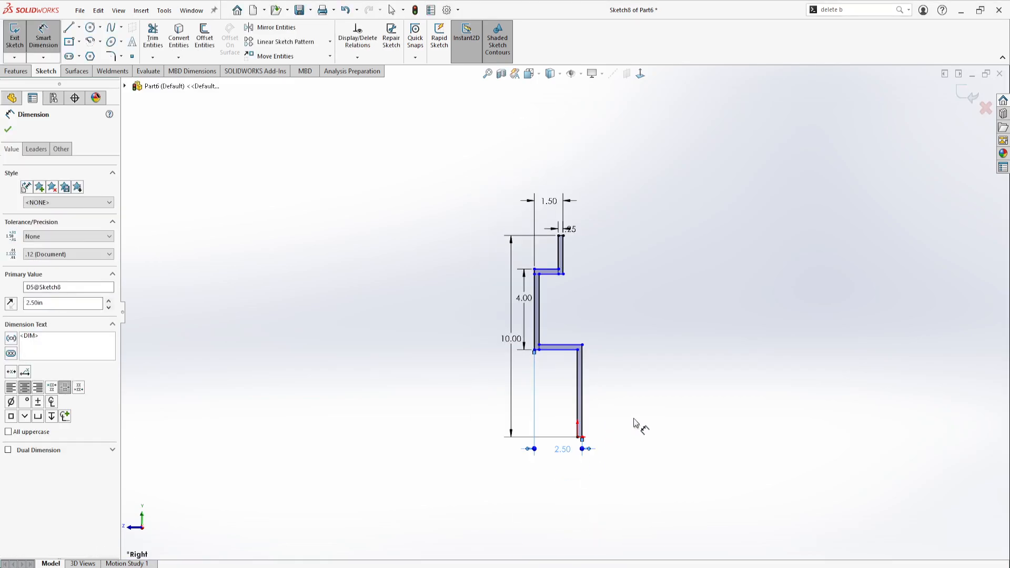
key("Escape")
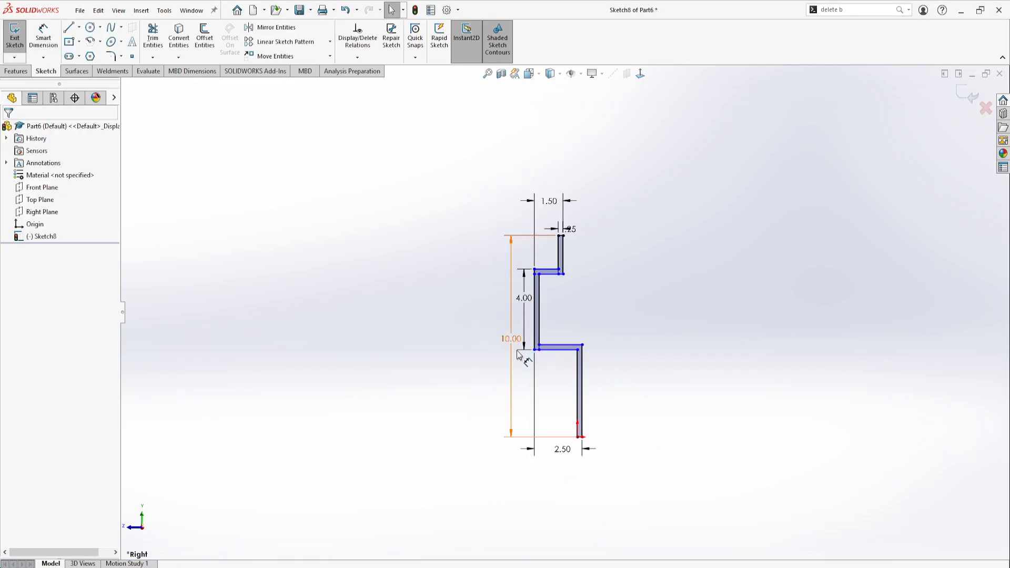
Step: Move the lower horizontal leg downward, and dimension the height from the profile's top edge to the upper horizontal leg's upper edge to 2 in
mouse_move(551, 347)
left_mouse_down()
mouse_move(551, 393)
mouse_move(558, 345)
mouse_move(558, 364)
left_mouse_up()
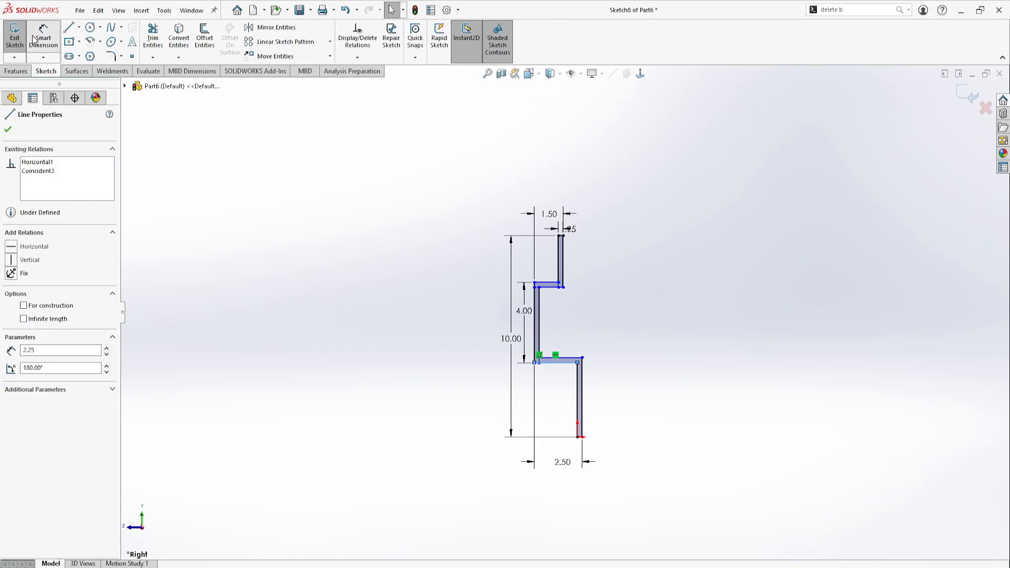
key("Escape")
scroll(543, 268, "down", 4)
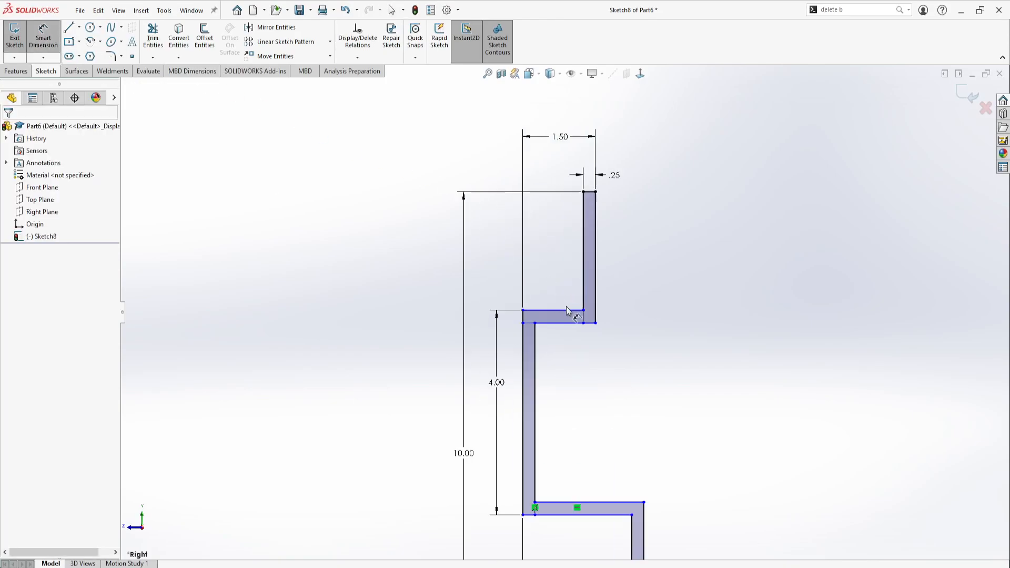
left_click(566, 310)
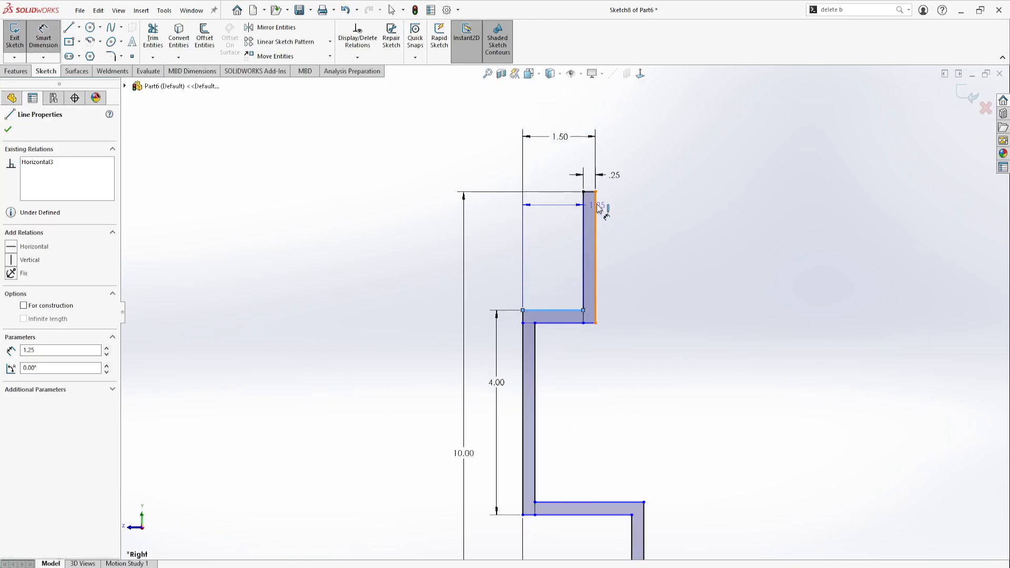
left_click(589, 192)
left_click(500, 237)
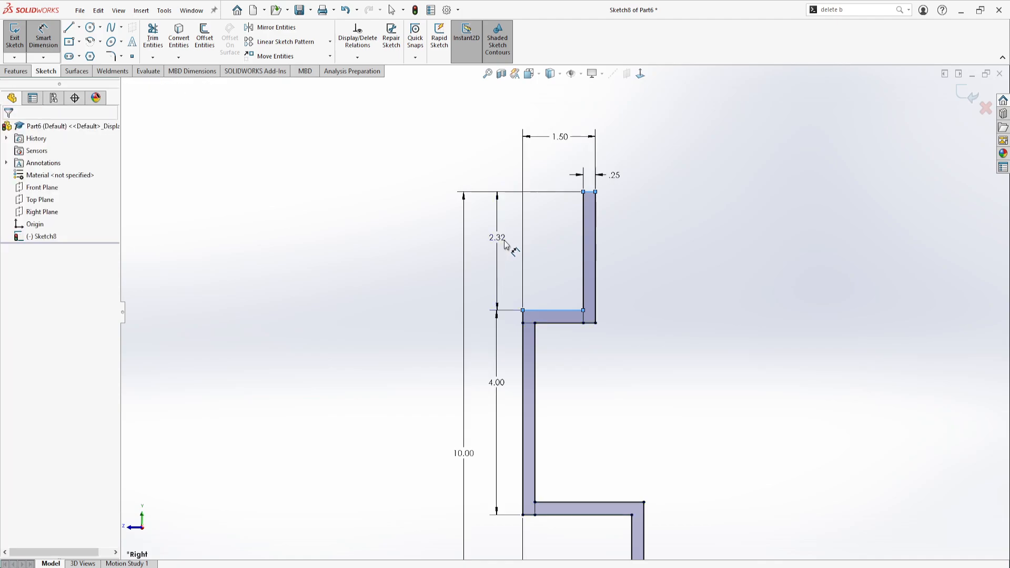
key("Return")
scroll(564, 314, "up", 4)
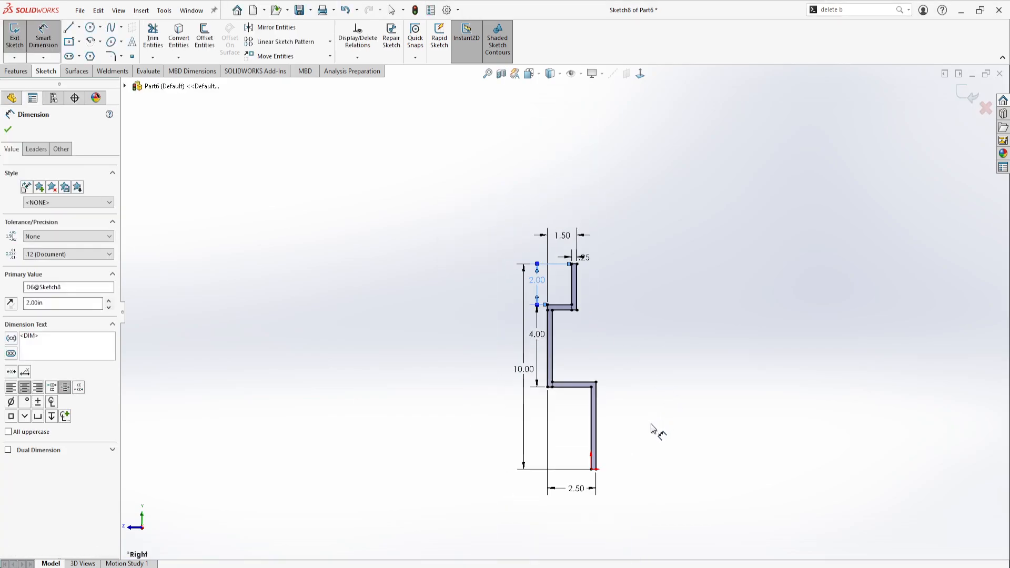
scroll(586, 351, "down", 4)
key("Escape")
scroll(545, 299, "up", 4)
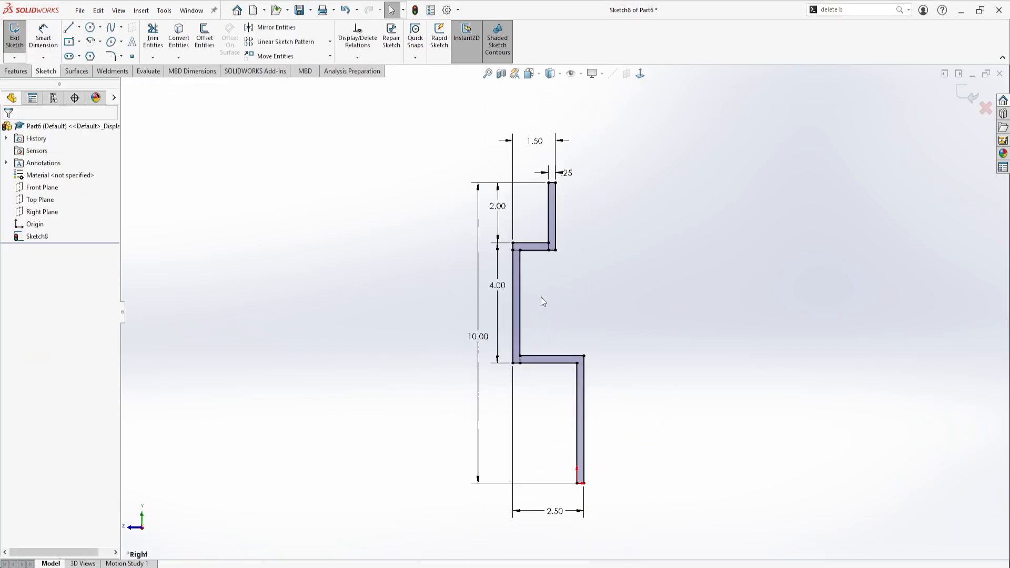
Step: Reposition the 10 in overall height and 0.25 in thickness dimensions farther from the profile so they read clearly
left_click_drag(506, 326, 489, 299)
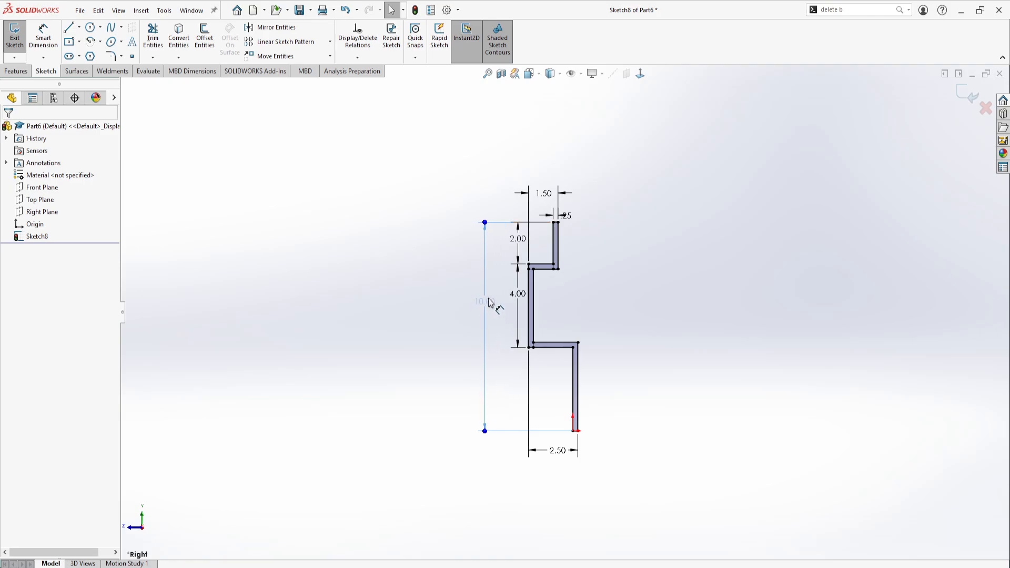
left_click(451, 344)
left_click_drag(569, 217, 582, 219)
left_click(575, 247)
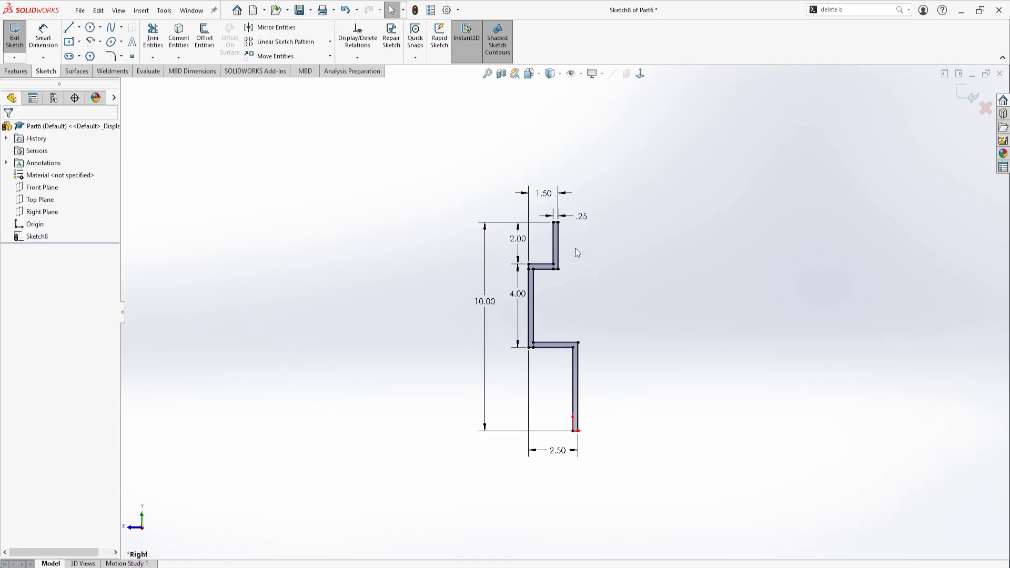
Step: Apply 0.375 in sketch fillets to the outer corners of the profile's four bends
scroll(579, 242, "down", 2)
scroll(555, 358, "up", 3)
scroll(562, 426, "down", 3)
scroll(563, 265, "down", 3)
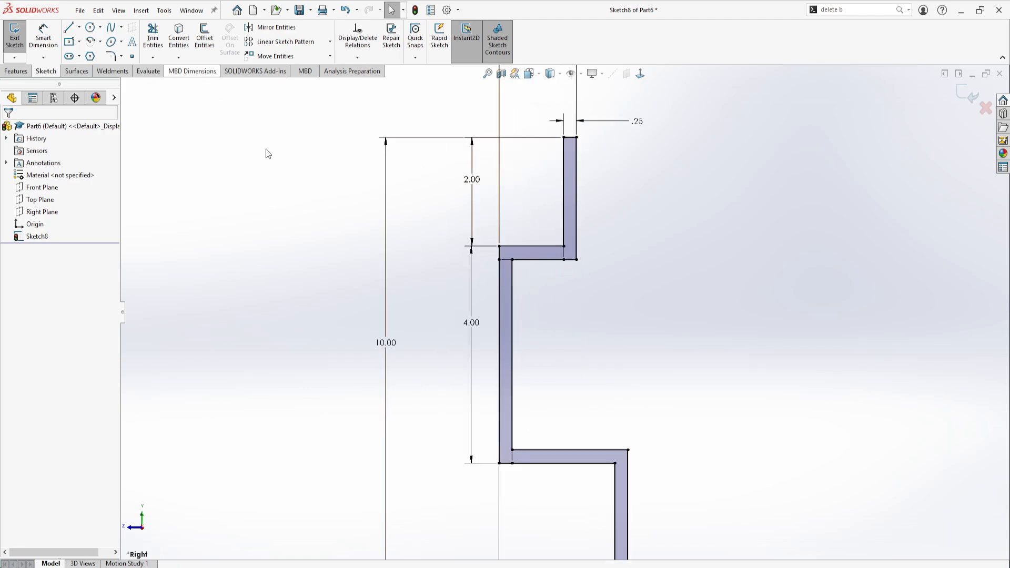
scroll(572, 242, "down", 6)
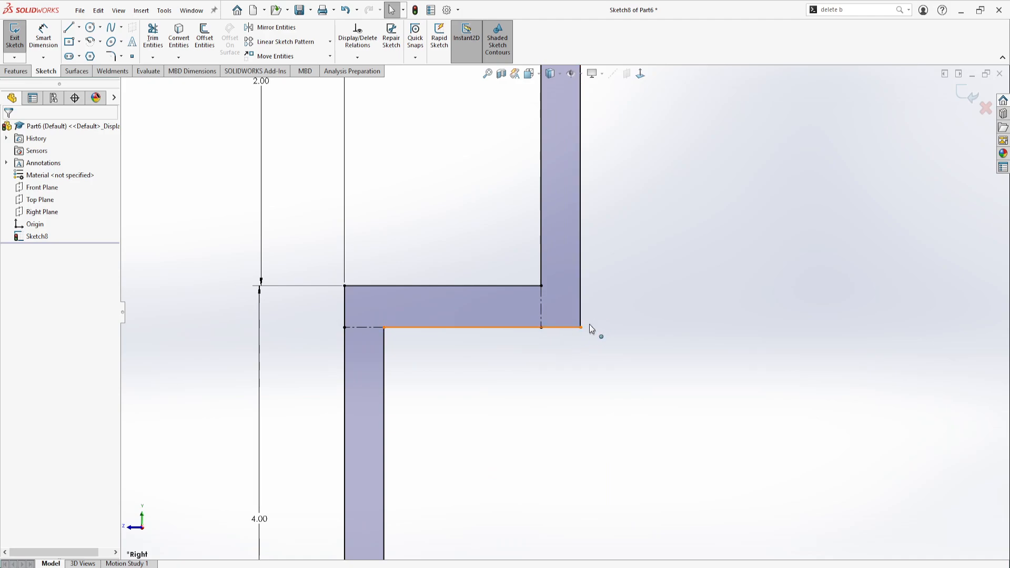
scroll(582, 334, "up", 6)
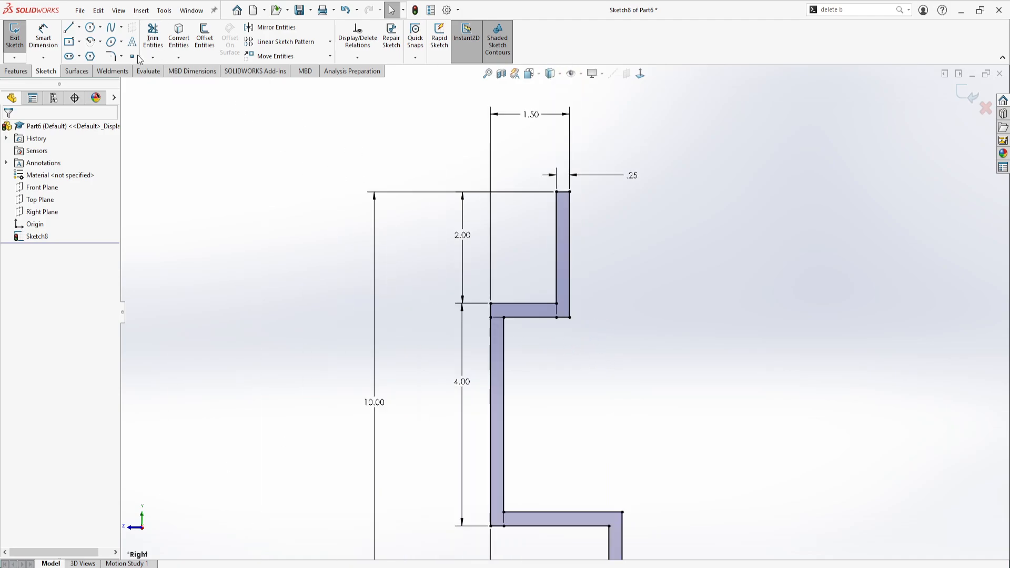
left_click(113, 56)
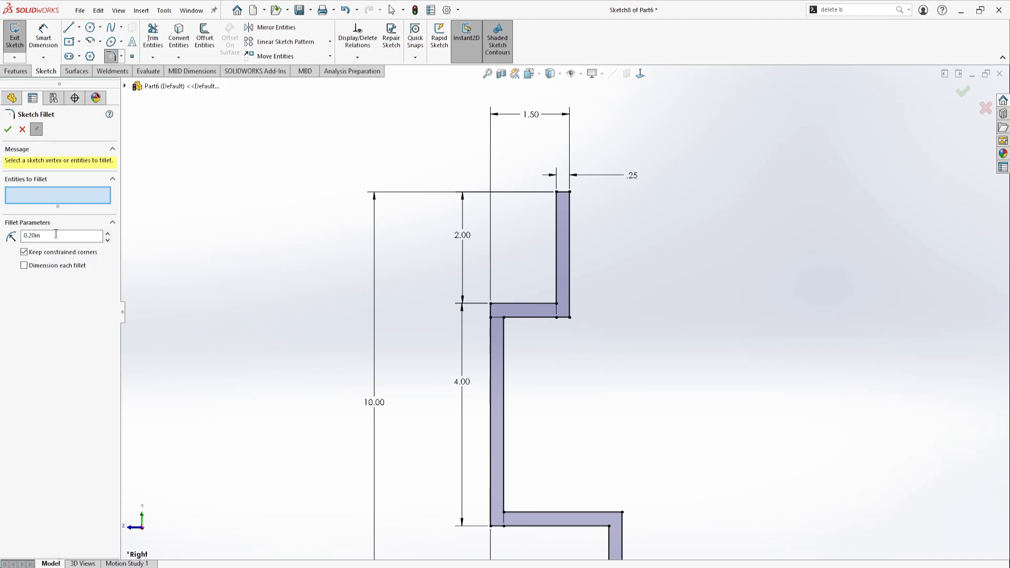
left_click_drag(55, 234, 2, 239)
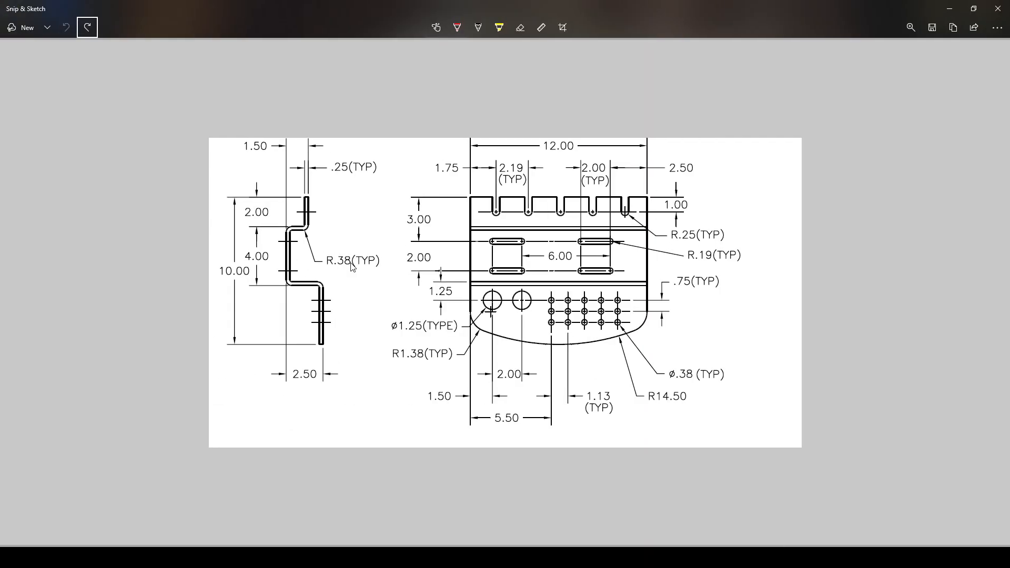
key("alt+Tab")
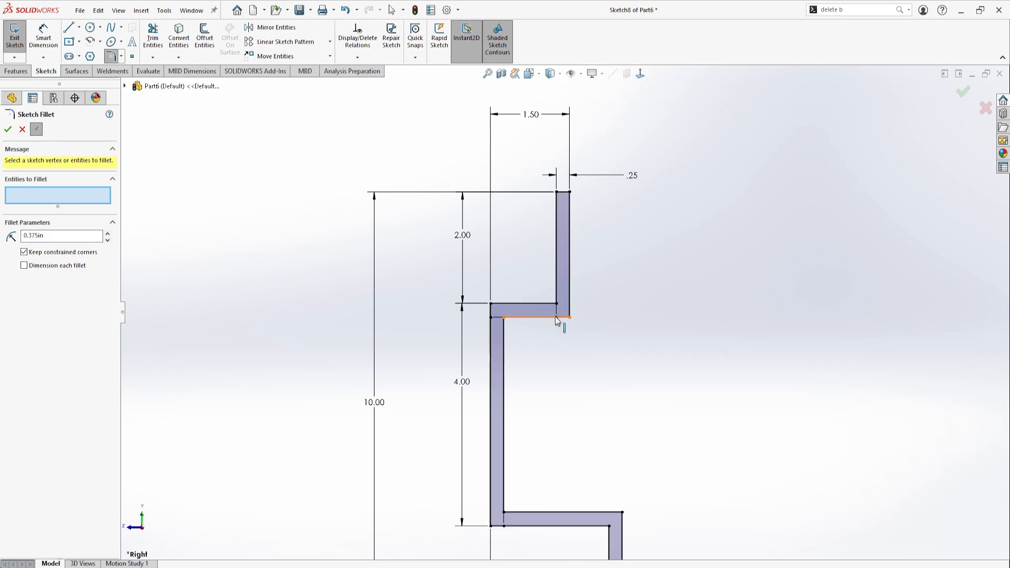
left_click(570, 318)
left_click(491, 306)
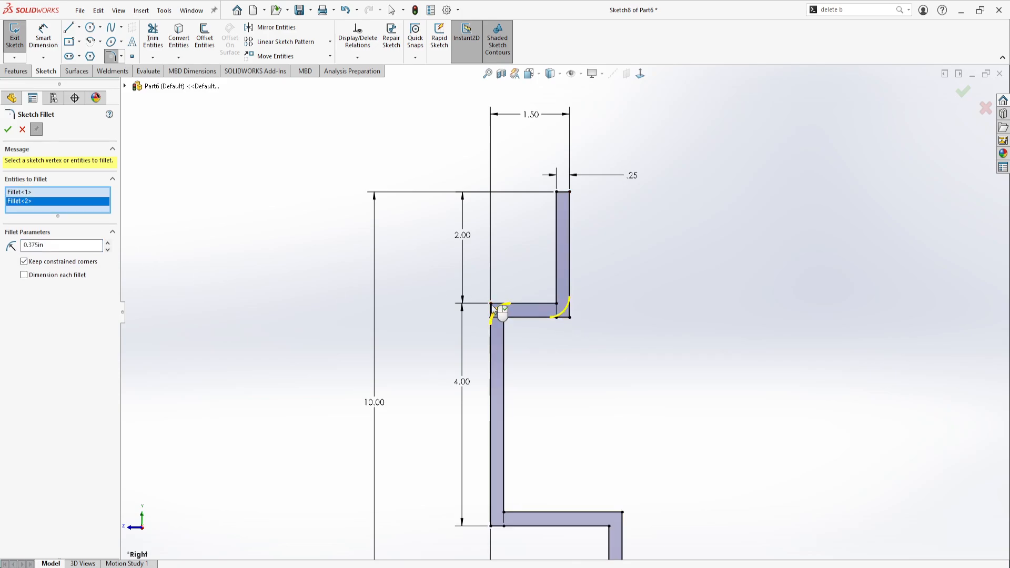
left_click(491, 524)
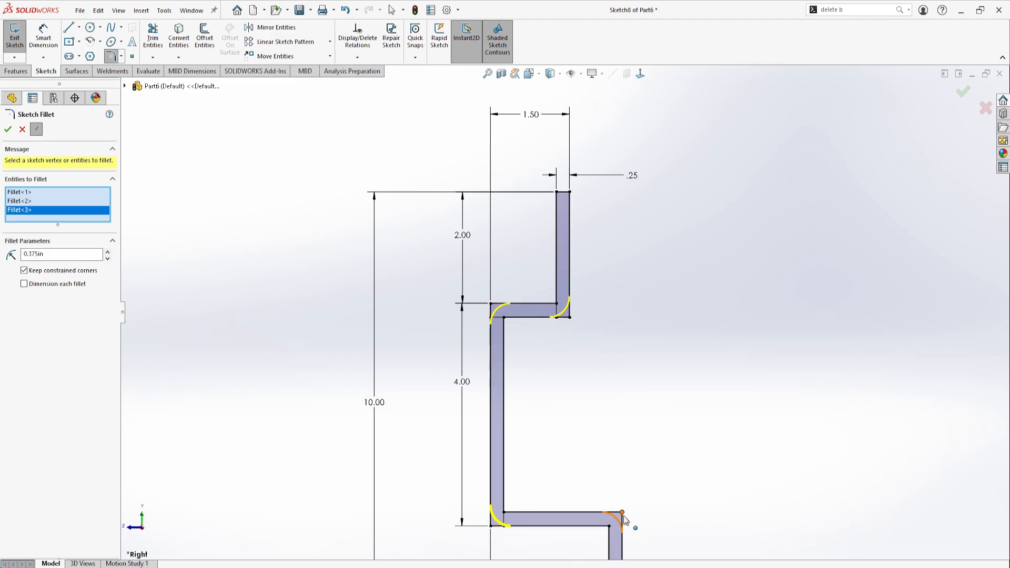
left_click(603, 525)
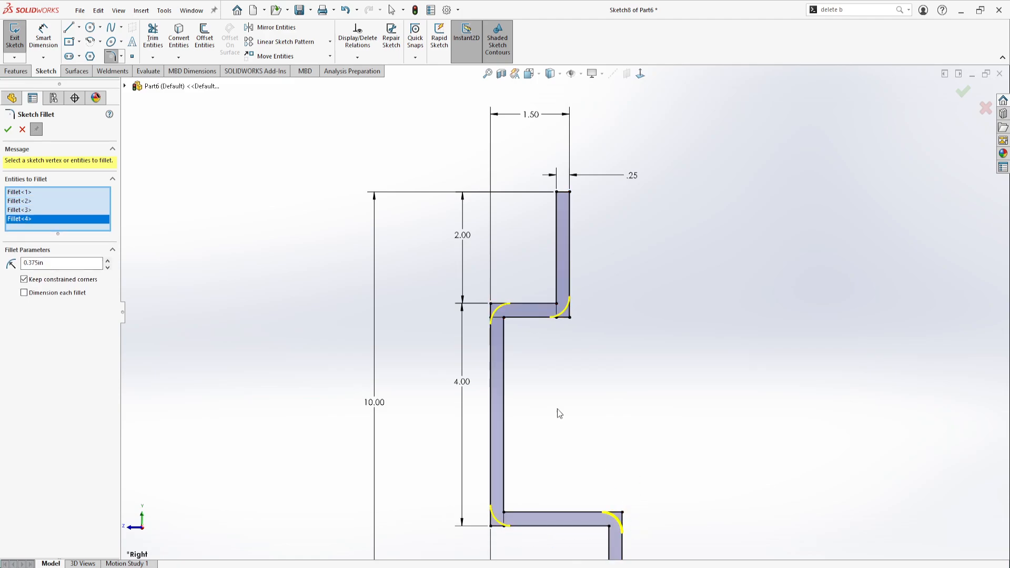
left_click(8, 130)
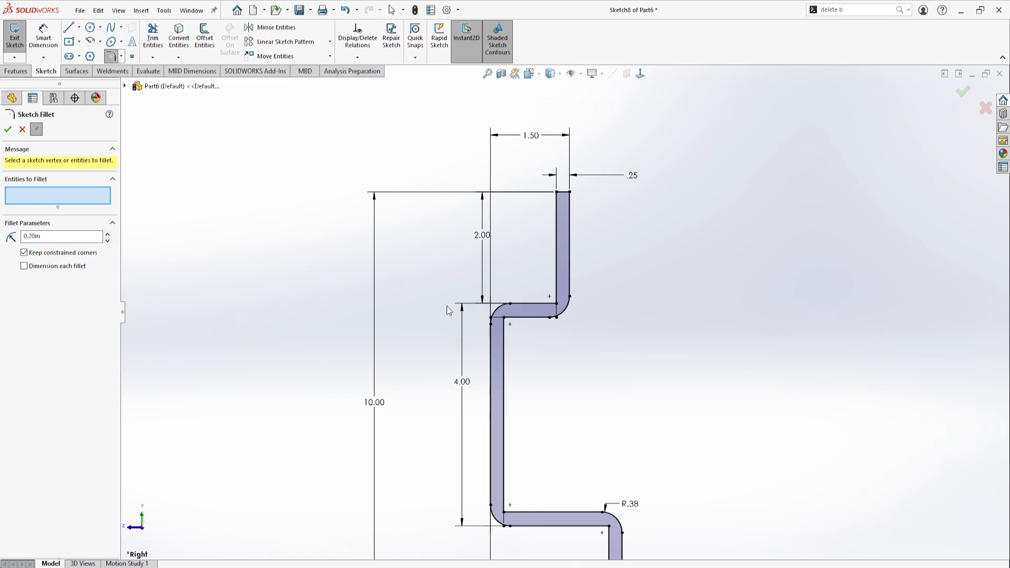
Step: Apply 0.20 in sketch fillets to the inner corners of the profile's four bends
left_click(553, 298)
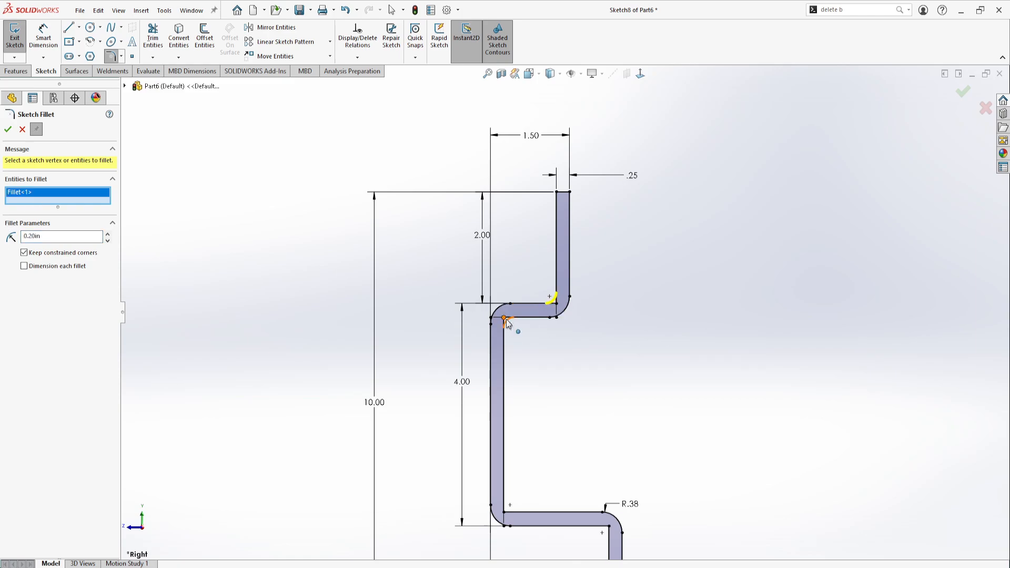
left_click(507, 320)
left_click(506, 510)
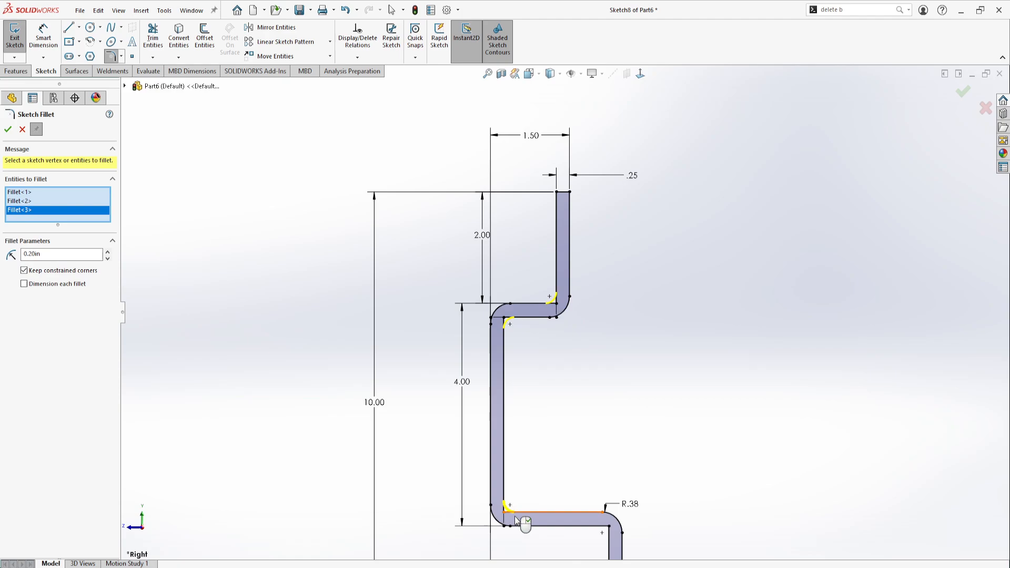
left_click(607, 532)
key("Return")
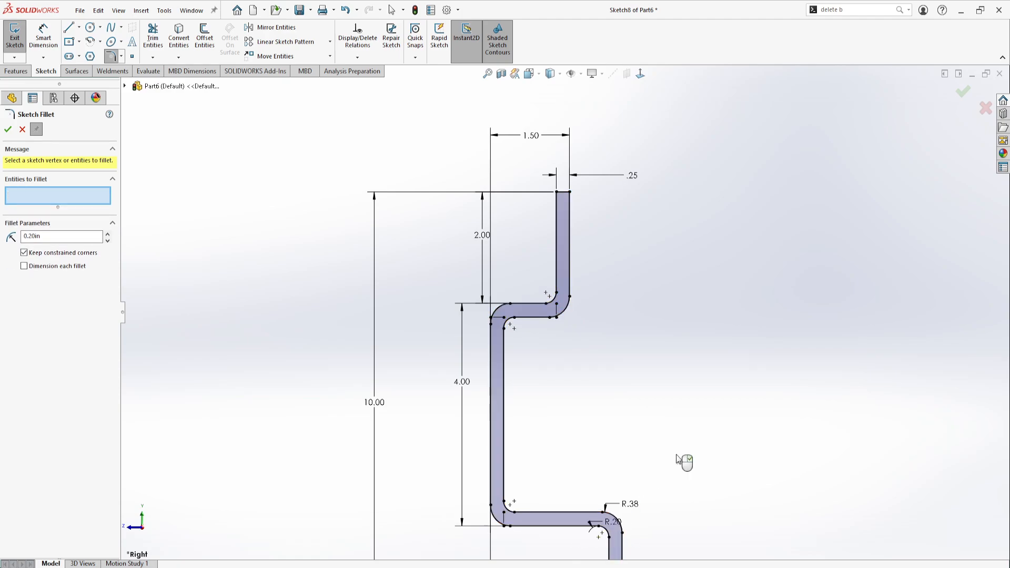
scroll(570, 308, "up", 5)
scroll(643, 485, "down", 7)
scroll(548, 294, "up", 1)
scroll(362, 109, "up", 2)
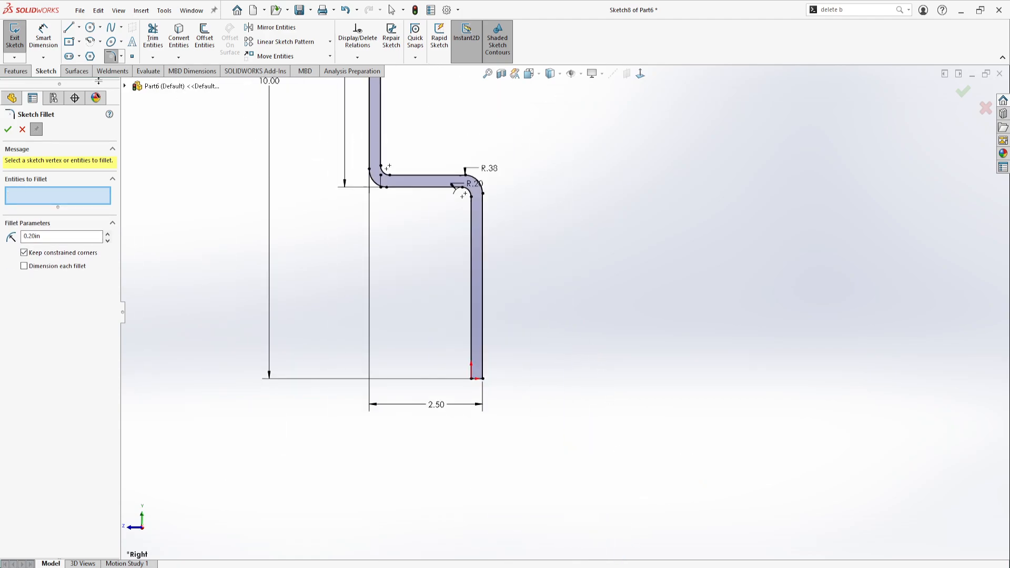
left_click(23, 130)
Step: Reposition the 0.20 in inner fillet radius dimension outside the lower bend
scroll(563, 308, "up", 1)
scroll(588, 319, "down", 4)
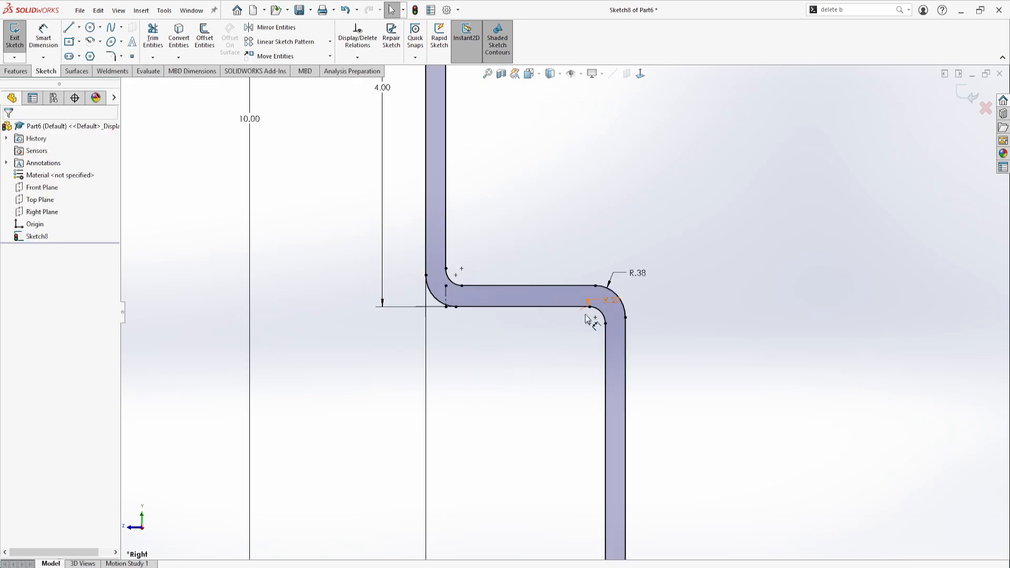
mouse_move(618, 307)
left_mouse_down()
mouse_move(674, 314)
mouse_move(664, 303)
left_mouse_up()
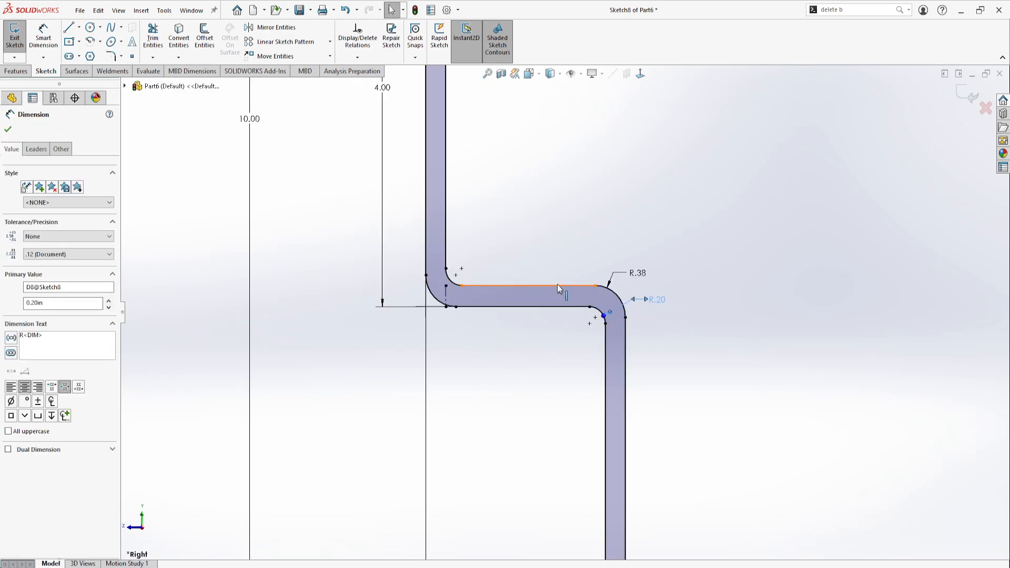
Step: Drive the inner fillet radius with the equation "D7@Sketch8"-"D1@Sketch8", the outer fillet radius minus the profile thickness
double_click(656, 300)
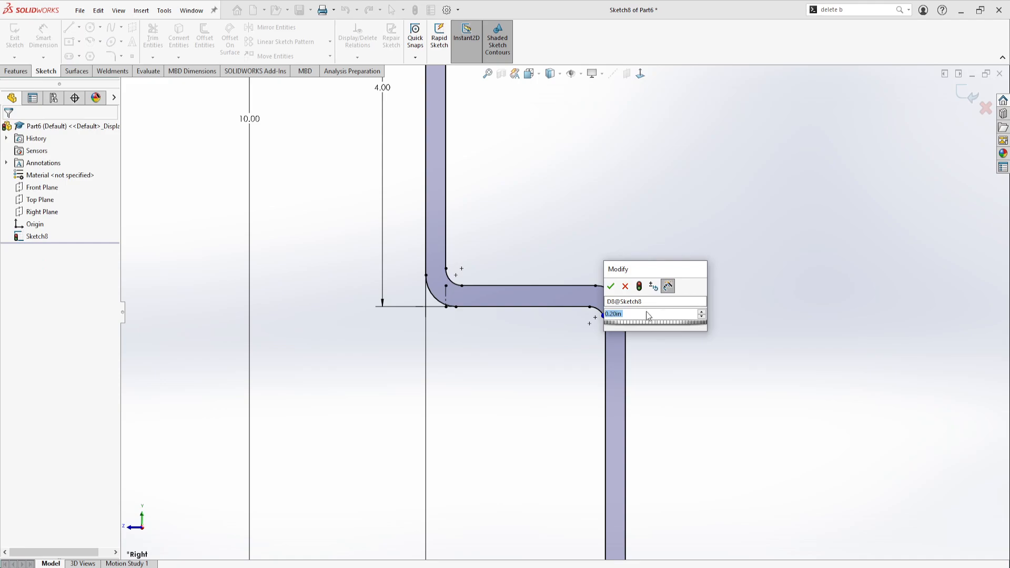
left_click_drag(652, 274, 757, 242)
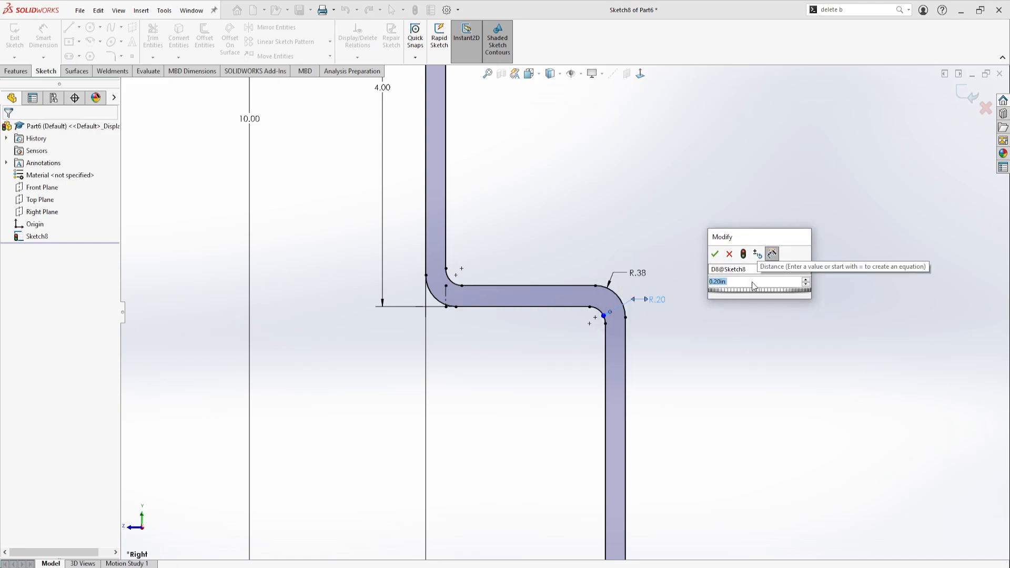
type("=")
left_click(633, 274)
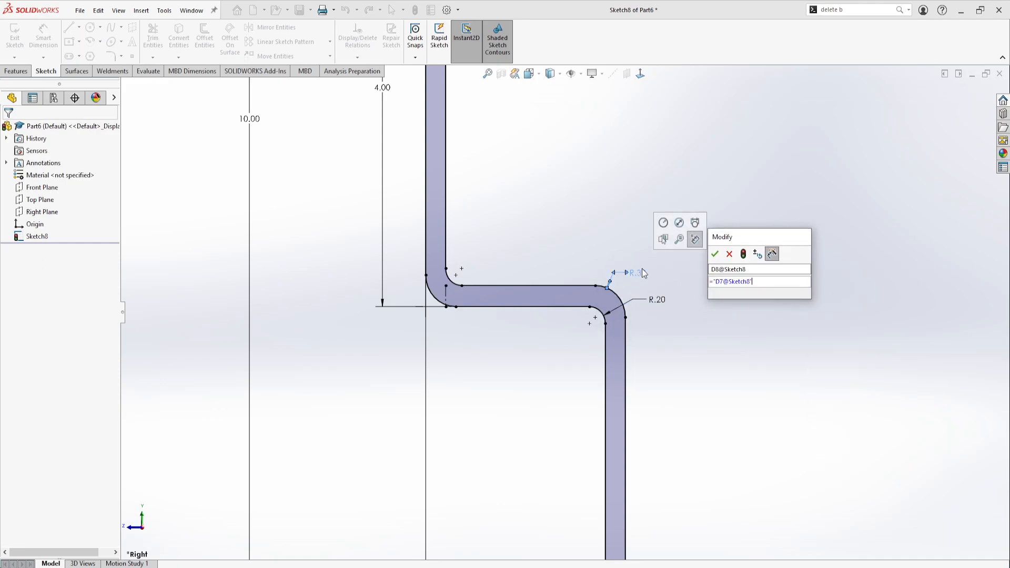
scroll(607, 231, "up", 6)
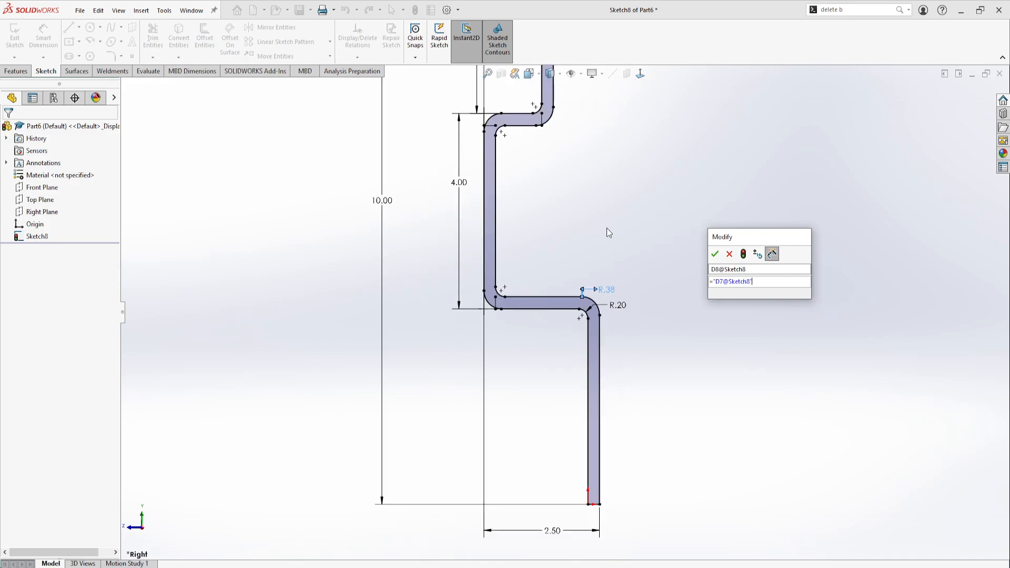
type("-\"D1@Sketch8")
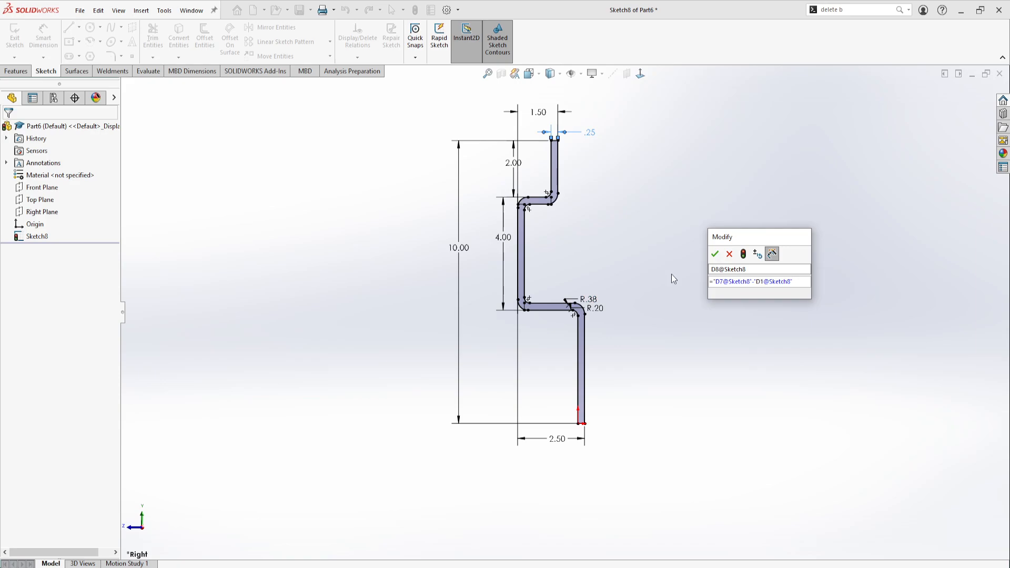
key("Return")
key("Return")
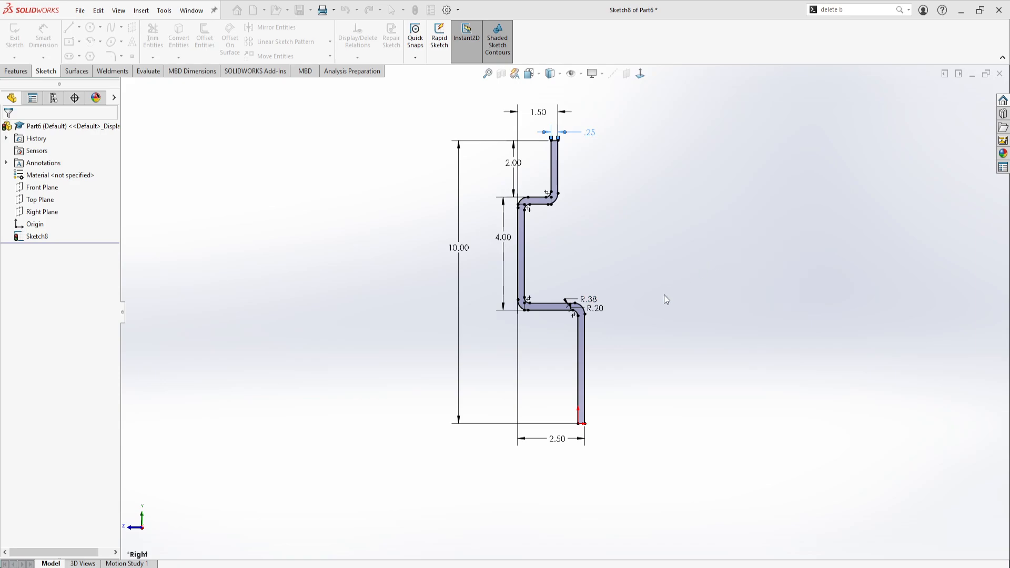
Step: Extrude the stepped profile as a blind boss 12 in deep from the sketch plane, in the reversed direction
scroll(576, 315, "down", 5)
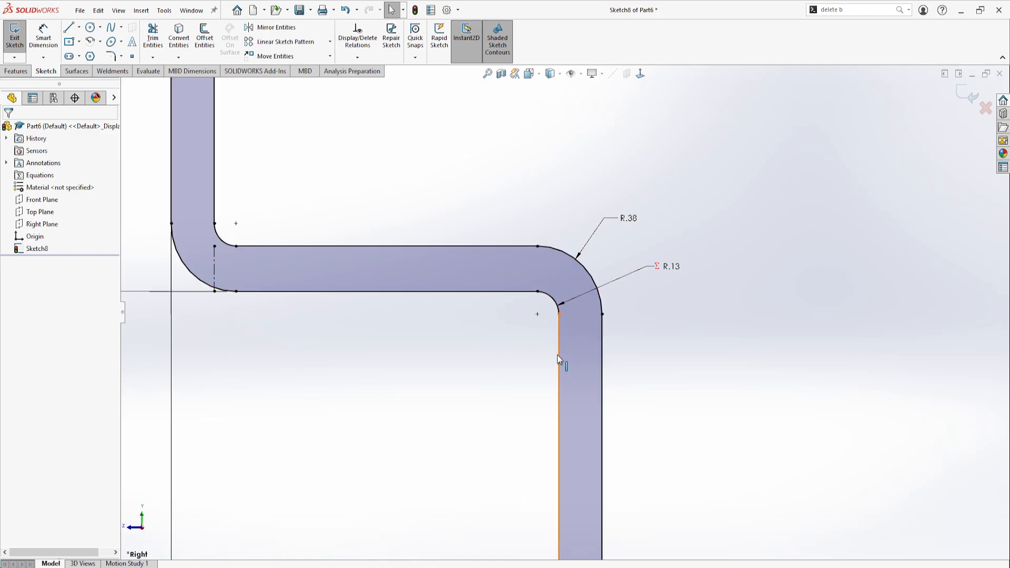
scroll(557, 355, "up", 5)
scroll(553, 218, "down", 1)
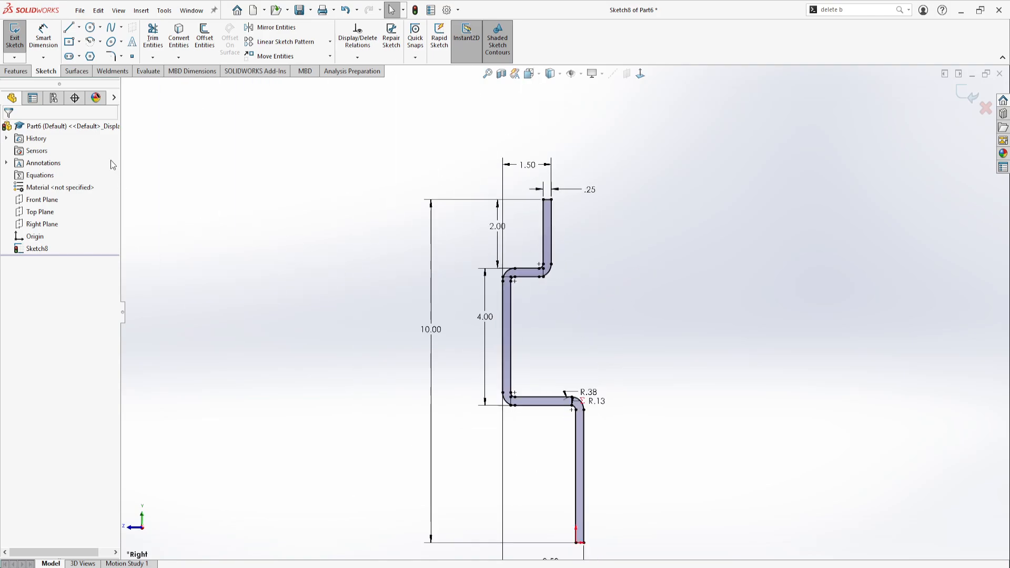
left_click(16, 71)
left_click(19, 31)
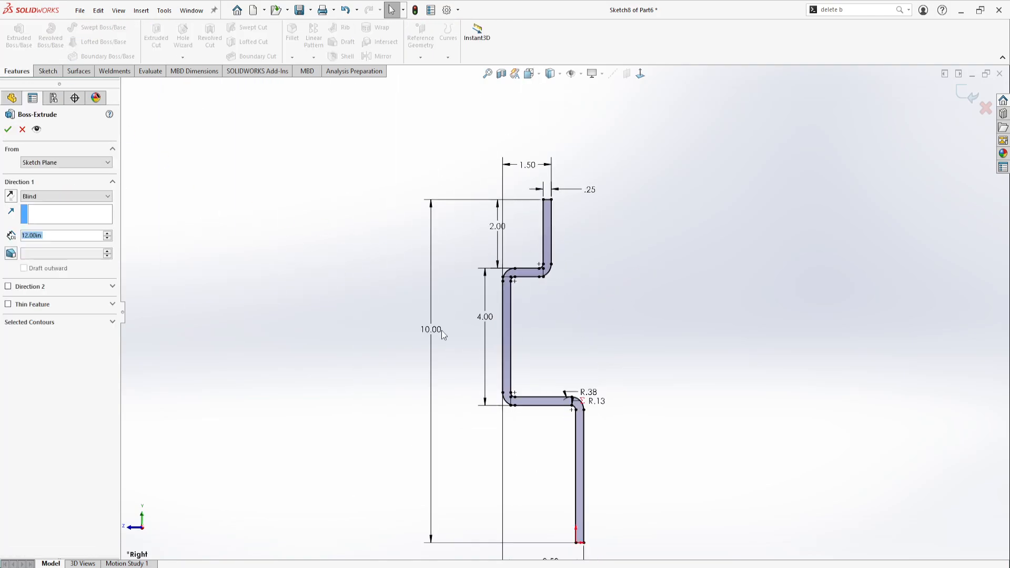
middle_click_drag(463, 324, 439, 333)
scroll(589, 306, "down", 5)
scroll(417, 337, "up", 3)
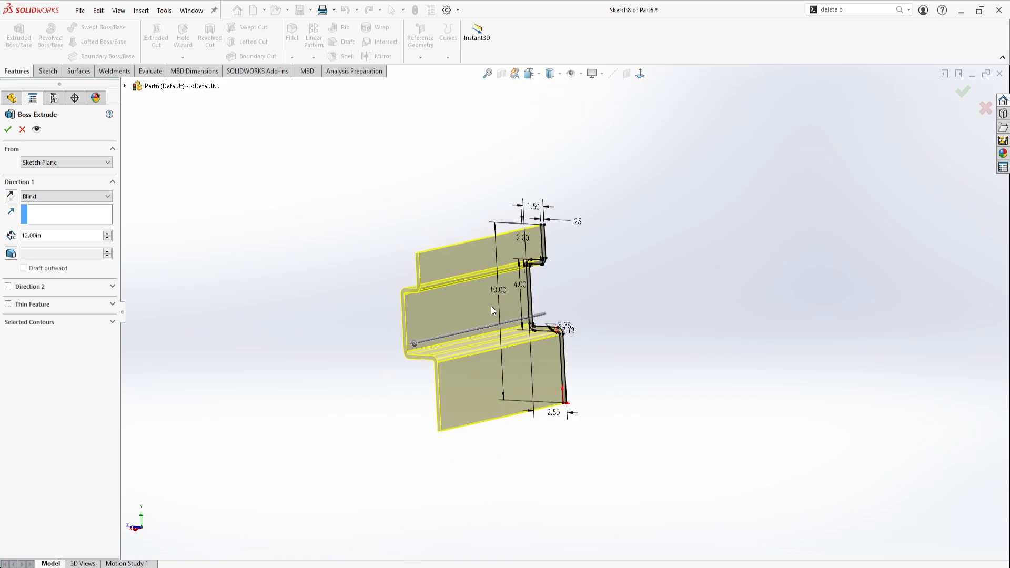
left_click(10, 195)
middle_click_drag(485, 334, 427, 228)
scroll(560, 285, "down", 4)
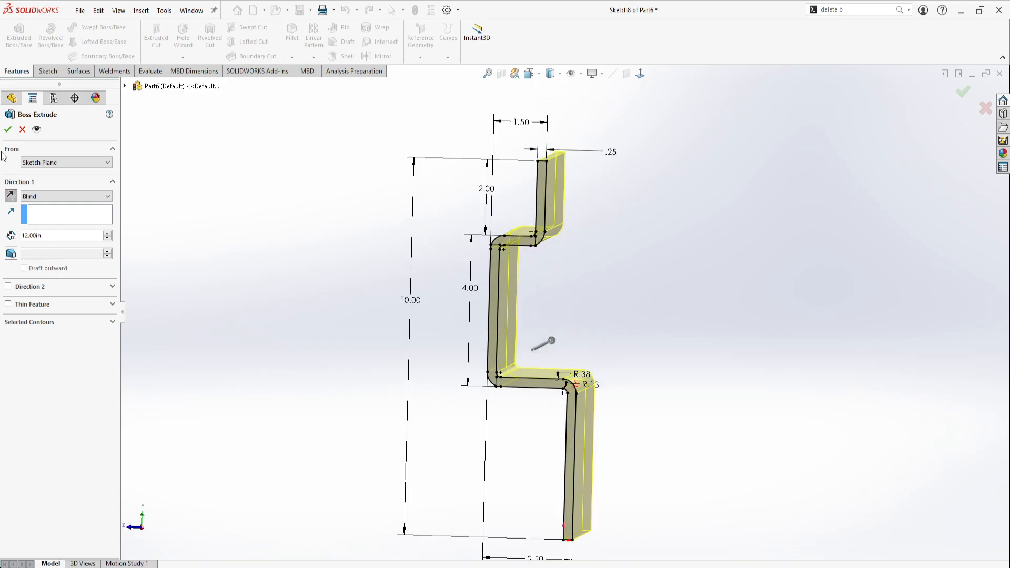
left_click(9, 130)
mouse_move(559, 349)
middle_mouse_down()
mouse_move(703, 323)
mouse_move(571, 347)
mouse_move(555, 313)
mouse_move(568, 323)
mouse_move(489, 323)
mouse_move(713, 317)
mouse_move(394, 330)
mouse_move(570, 320)
mouse_move(525, 320)
mouse_move(554, 339)
middle_mouse_up()
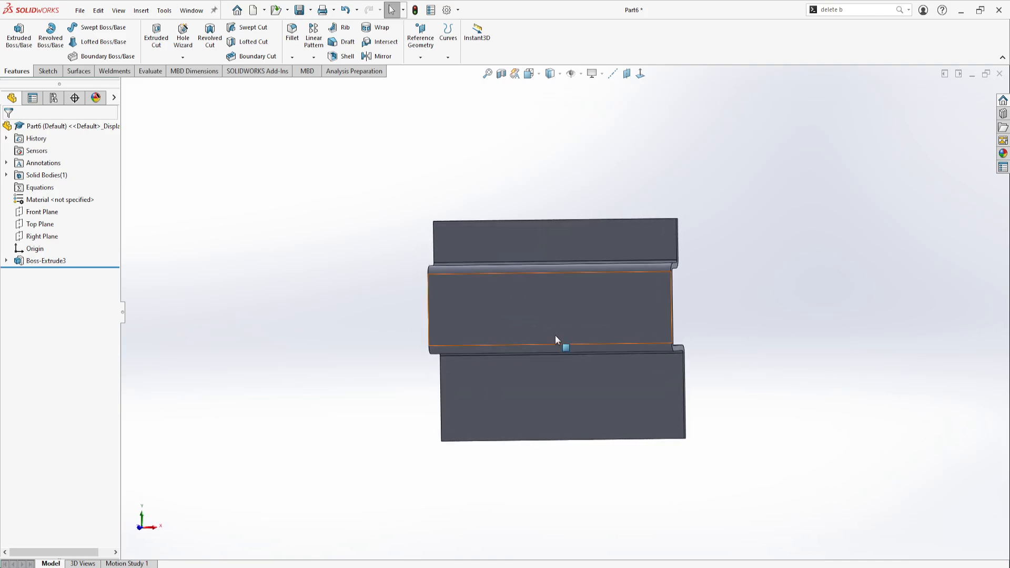